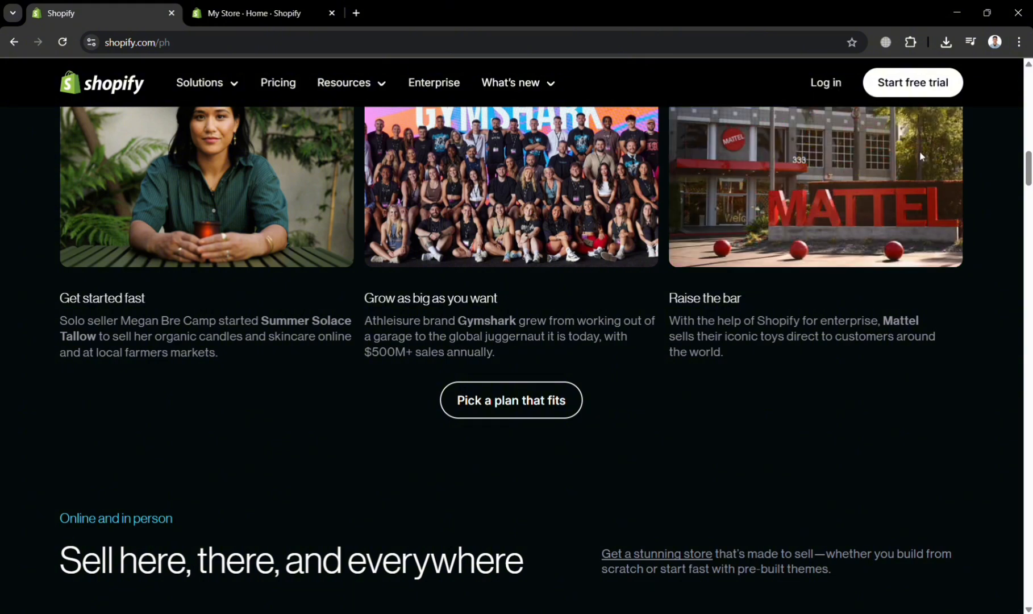
- Look through the Shopify home page sections on merchants, sales channels, customers, store management and developer tools
scroll(836, 344, "down", 15)
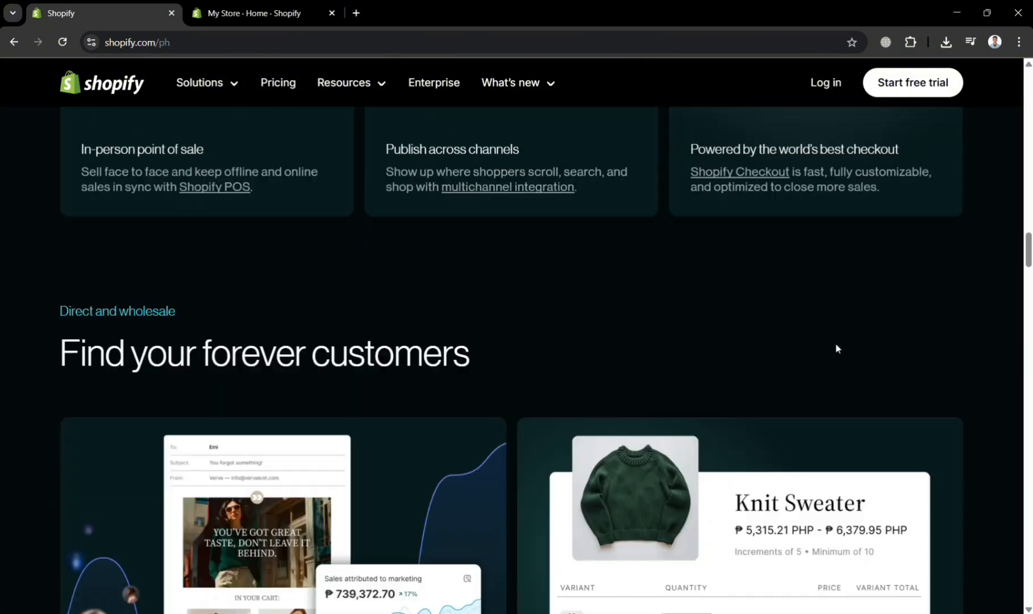
scroll(836, 348, "down", 9)
scroll(836, 349, "up", 4)
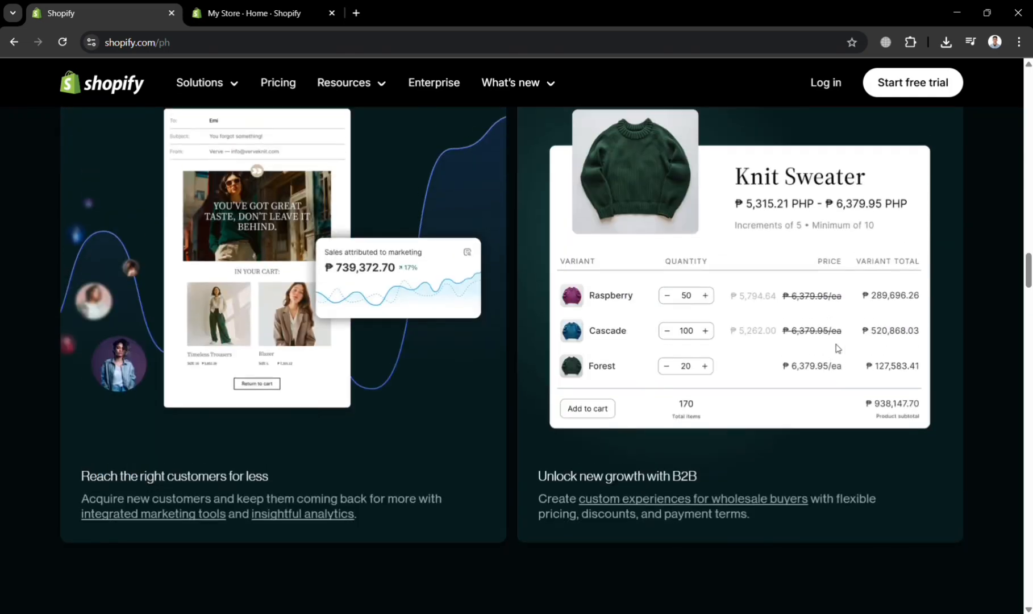
scroll(835, 349, "up", 3)
scroll(835, 348, "down", 15)
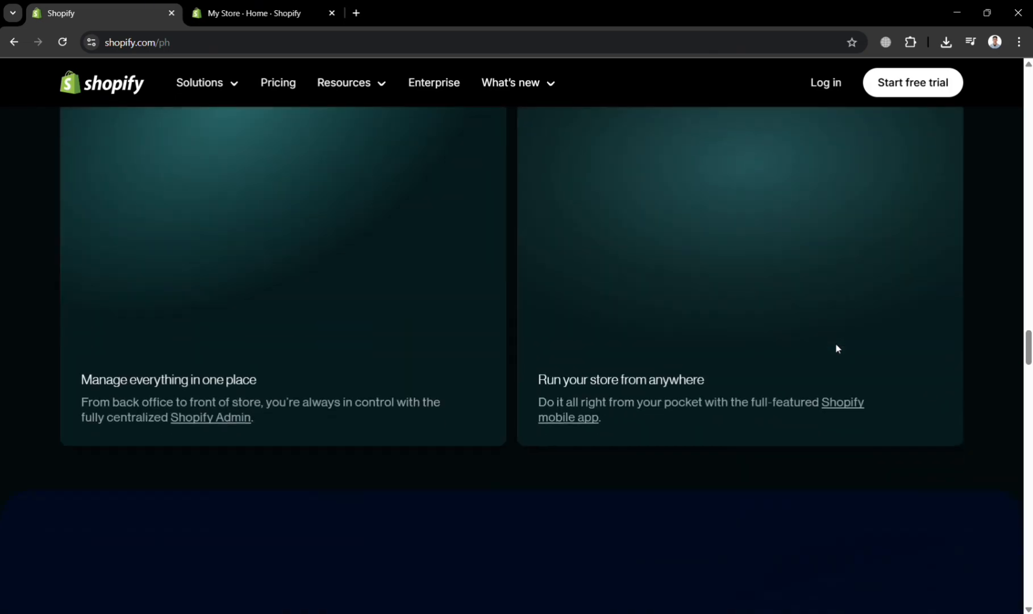
scroll(836, 348, "down", 12)
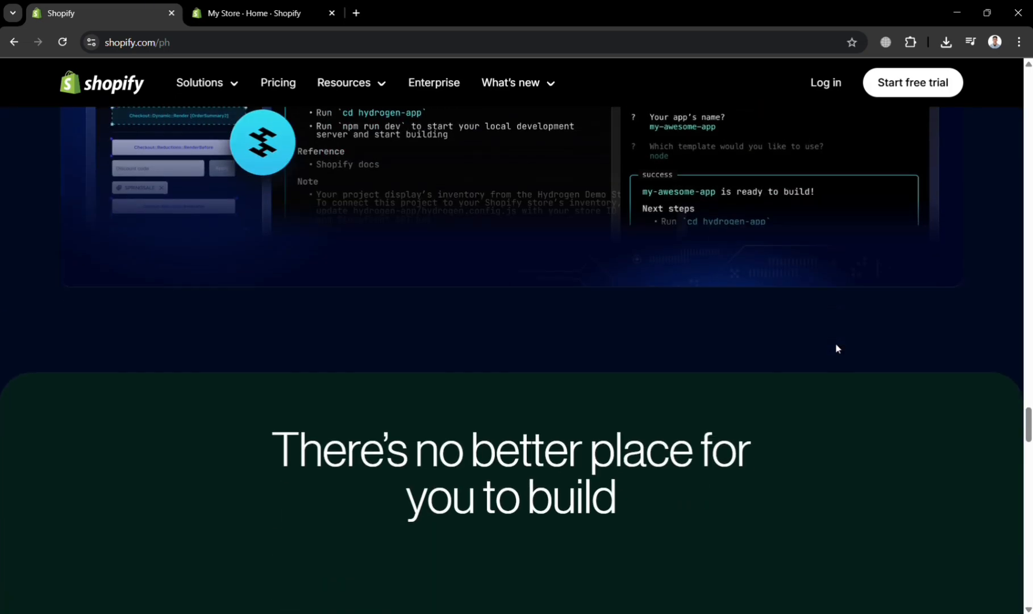
scroll(836, 348, "down", 14)
scroll(836, 348, "up", 19)
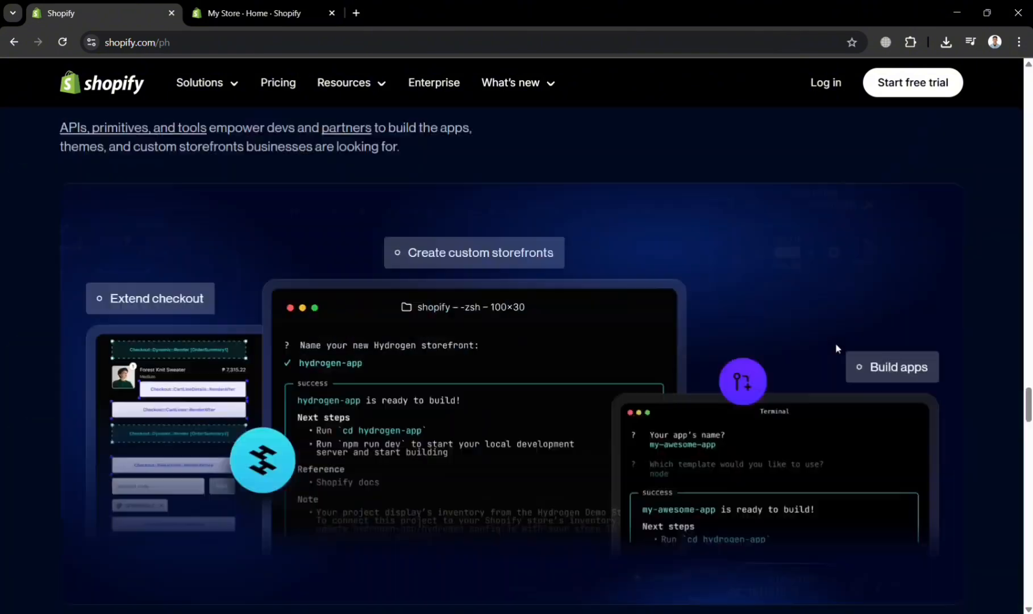
scroll(836, 348, "up", 20)
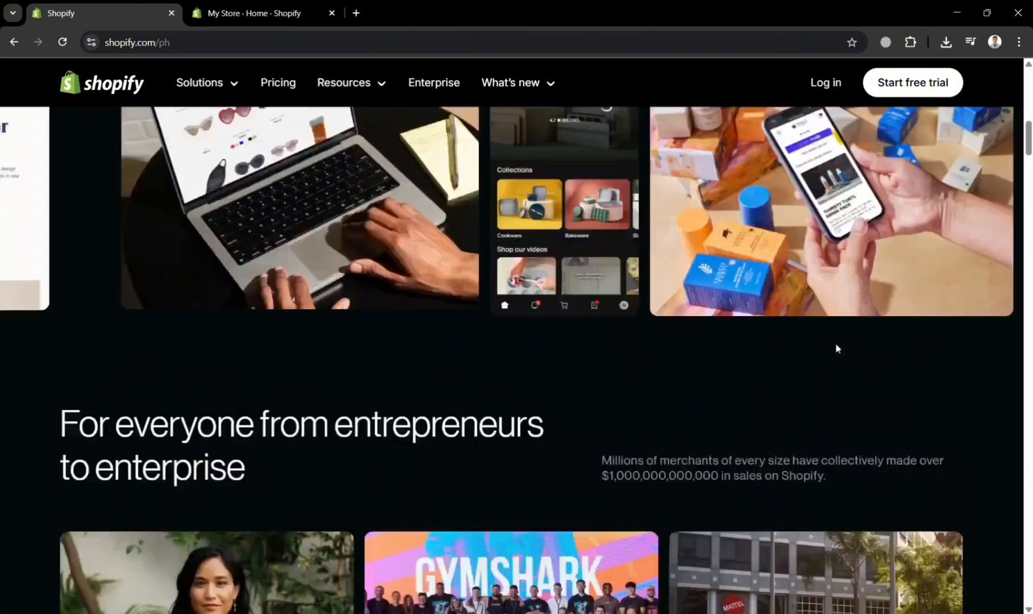
scroll(836, 349, "up", 8)
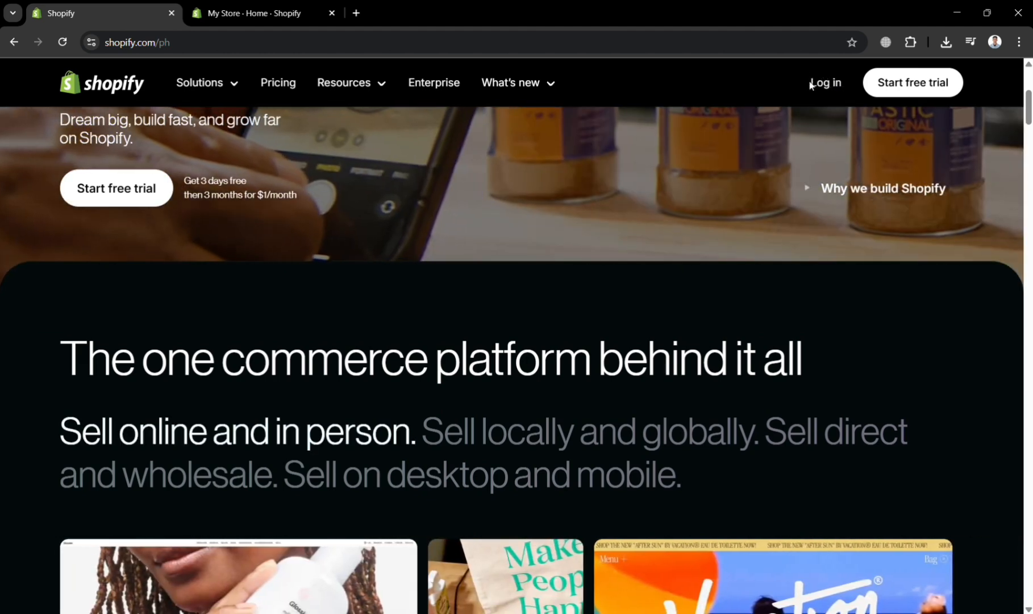
- Switch to the My Store admin and open the general shipping rates profile from the shipping and delivery settings
left_click(257, 5)
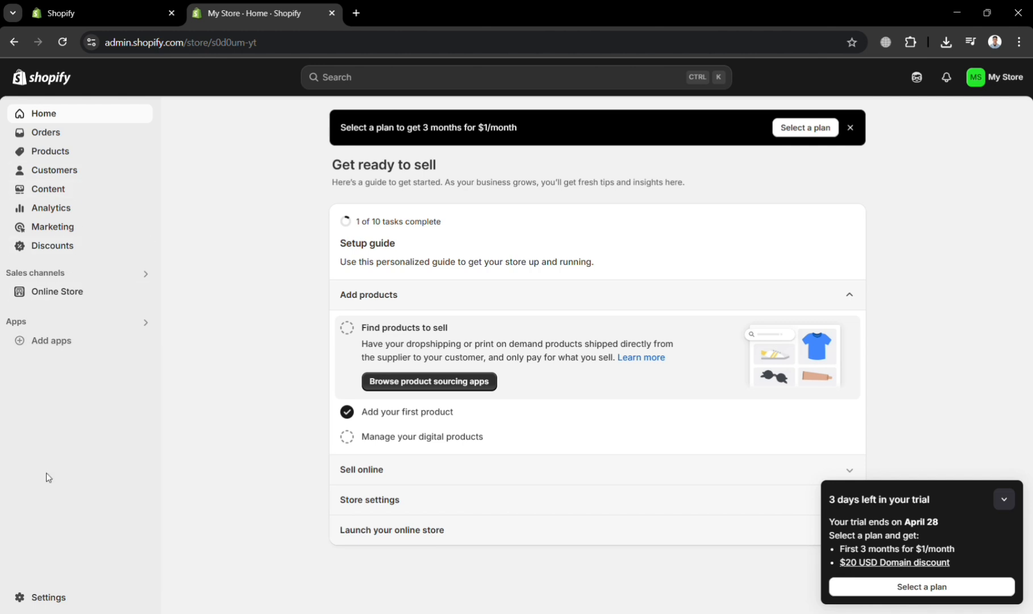
left_click(38, 598)
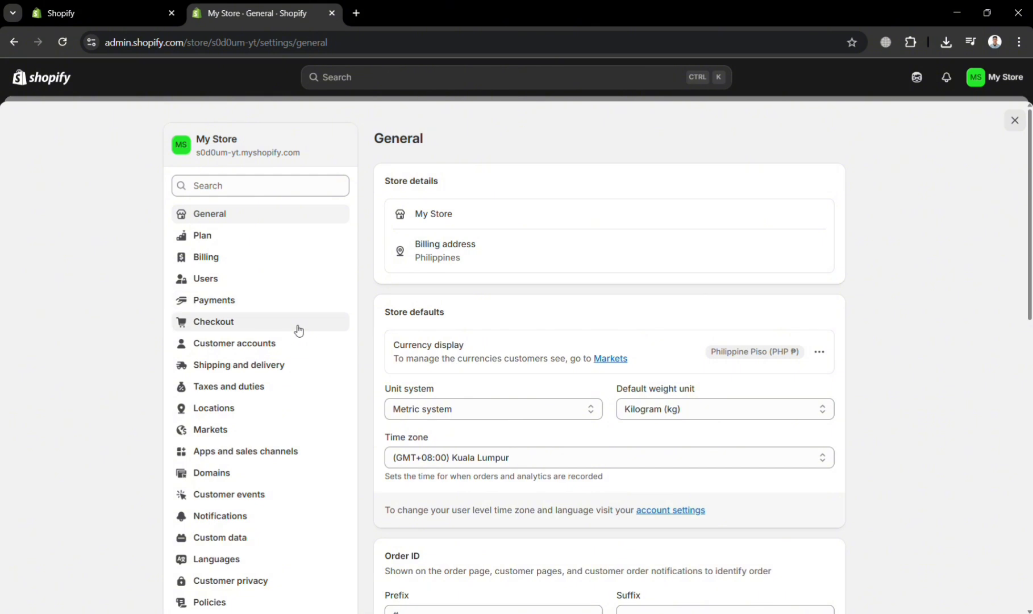
left_click(295, 372)
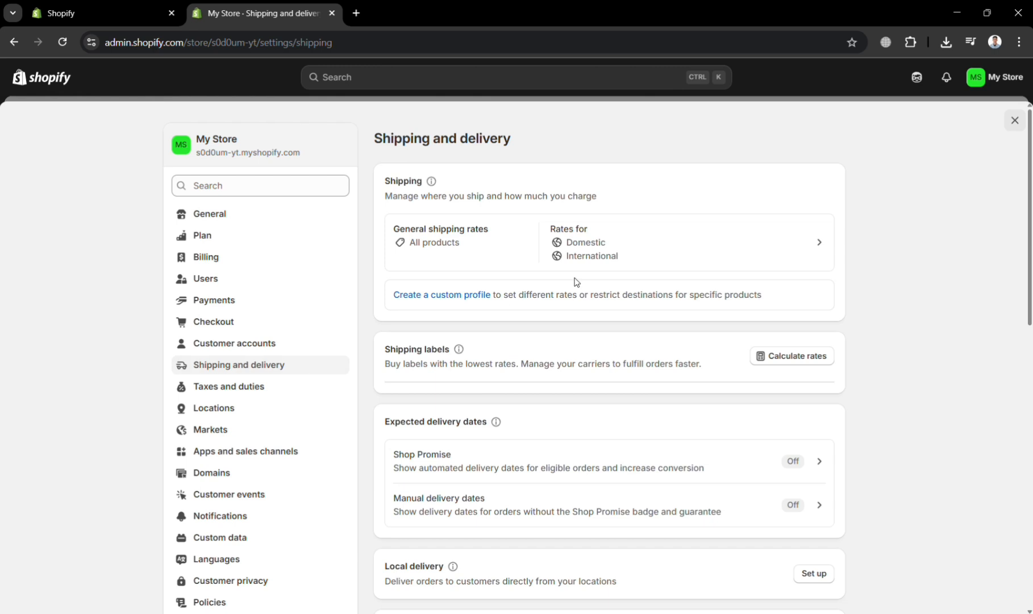
left_click(770, 262)
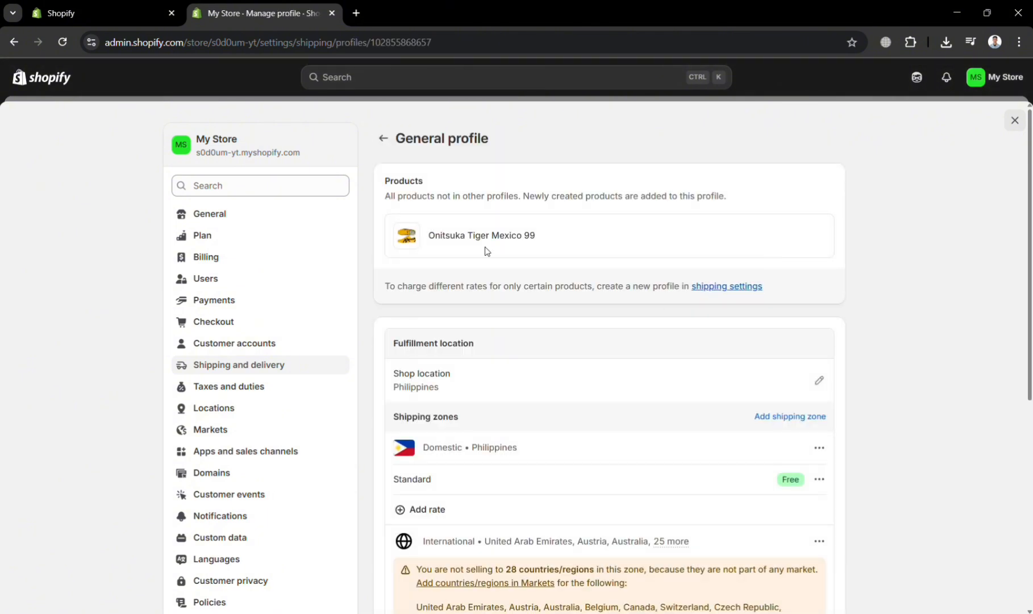
- Remove the existing rates for the shop location so it no longer ships the general profile's products
scroll(623, 443, "down", 3)
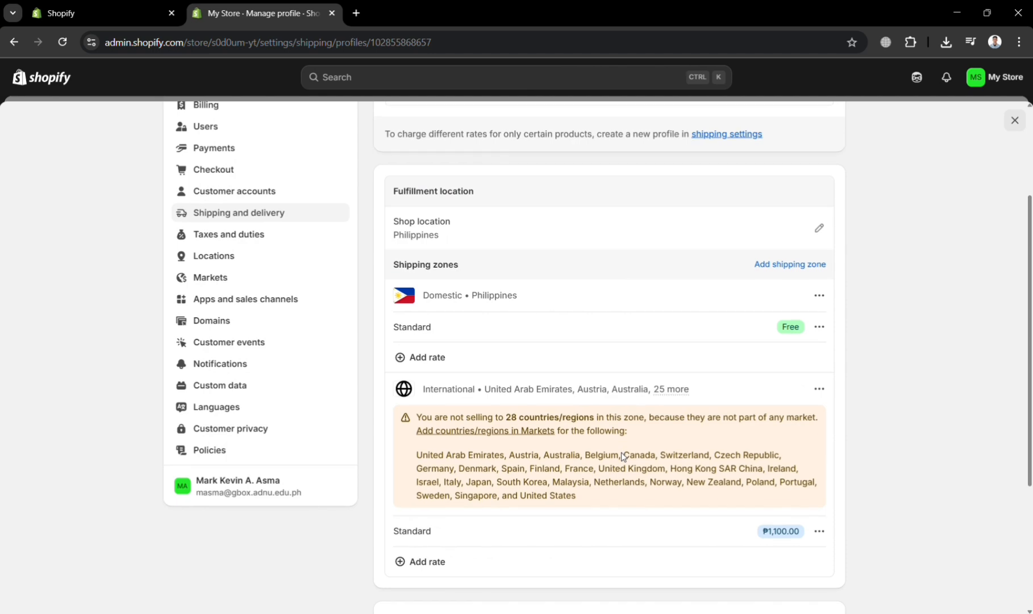
scroll(622, 456, "up", 1)
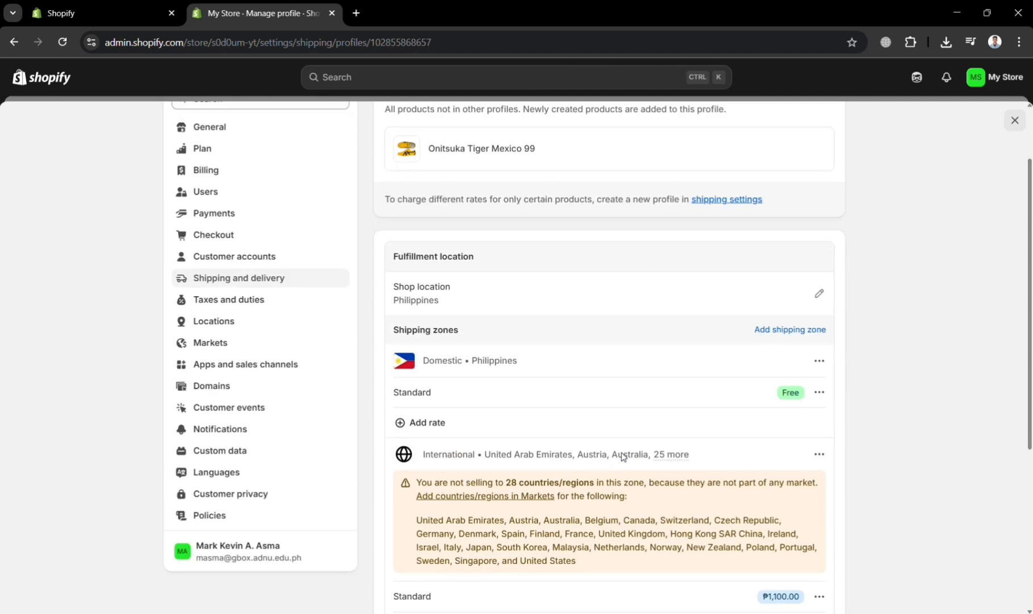
left_click(816, 301)
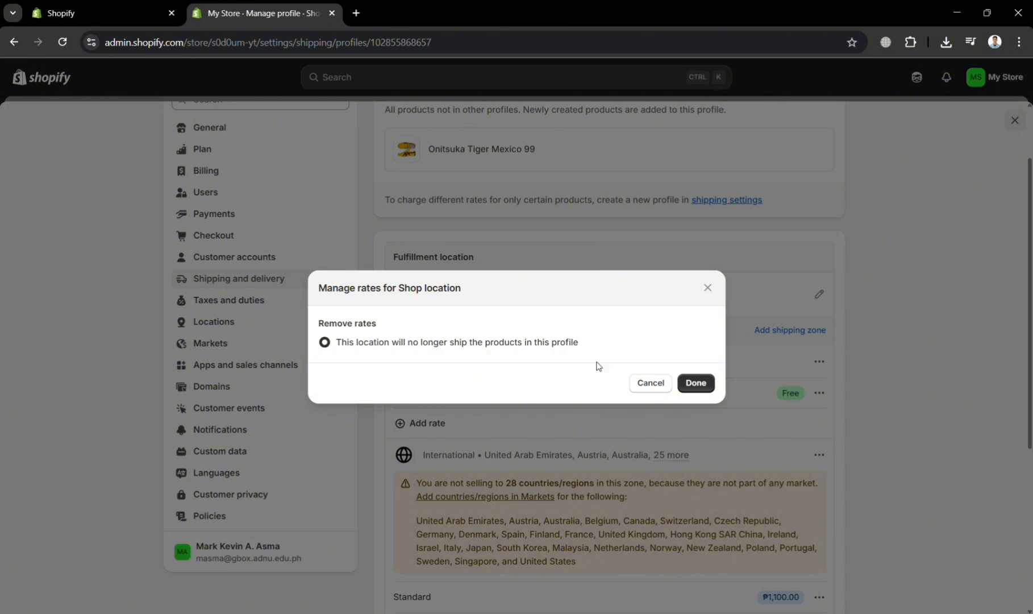
left_click(694, 383)
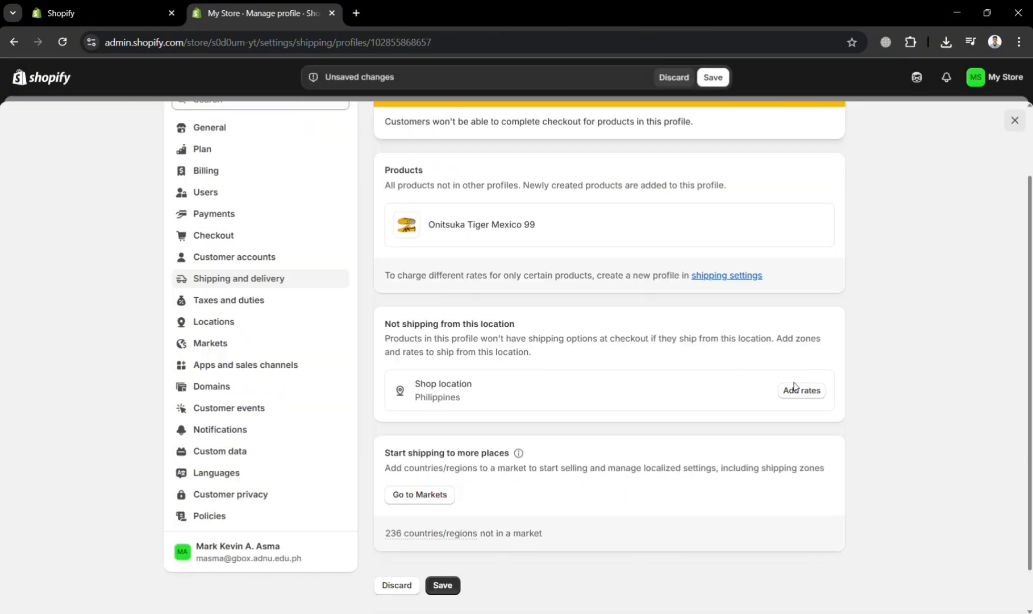
- Add rates for the shop location with a zone named "Local Zone" covering all regions of the Philippines
scroll(702, 421, "up", 2)
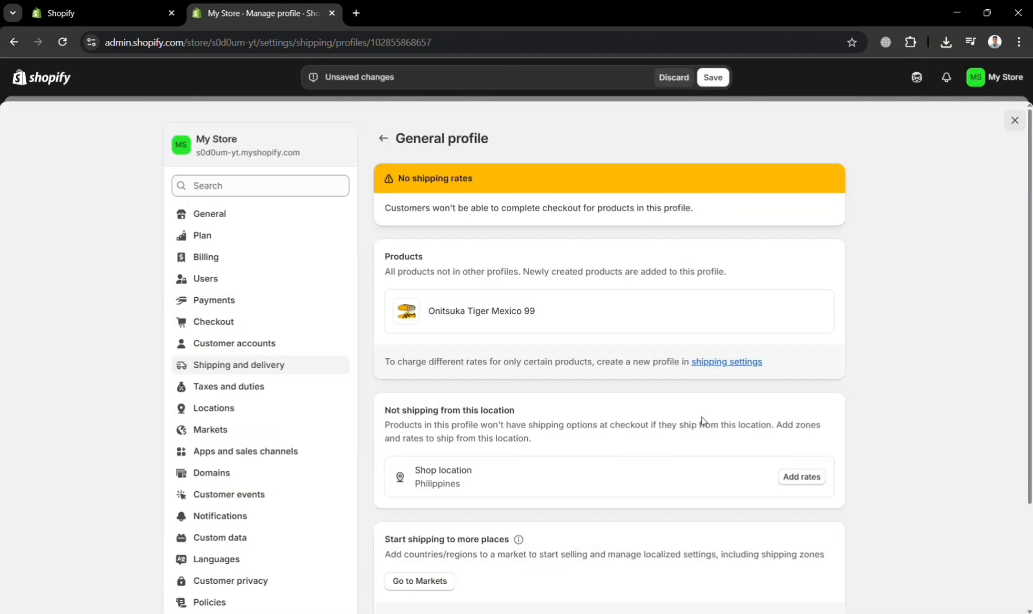
scroll(702, 420, "down", 1)
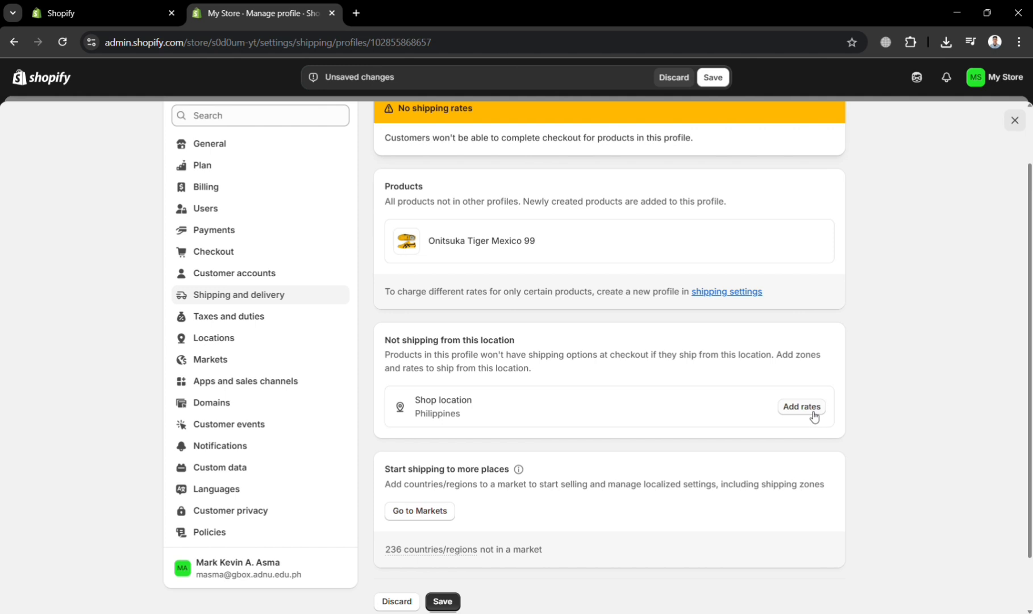
left_click(810, 412)
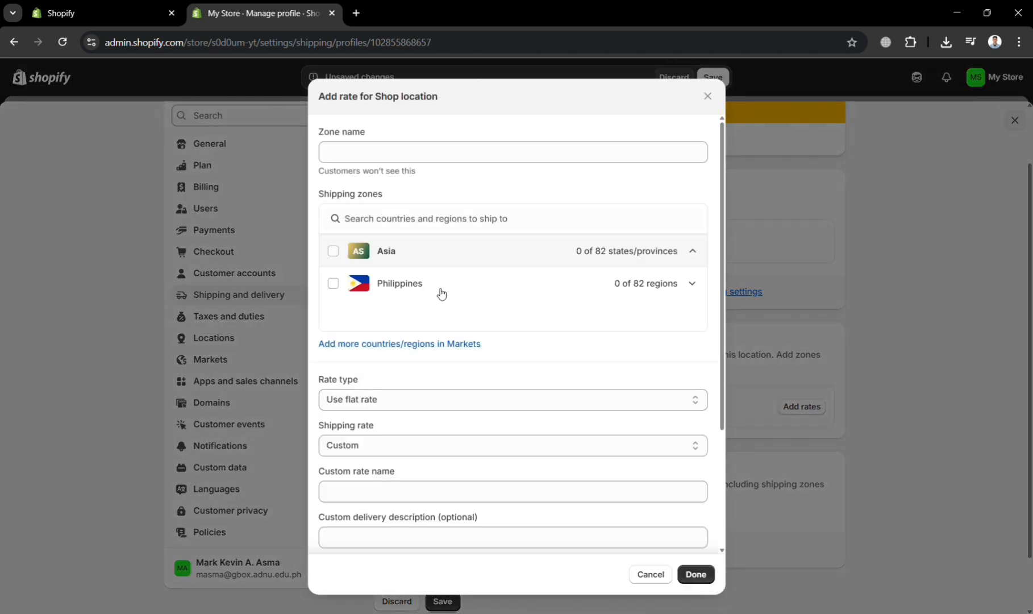
left_click(412, 281)
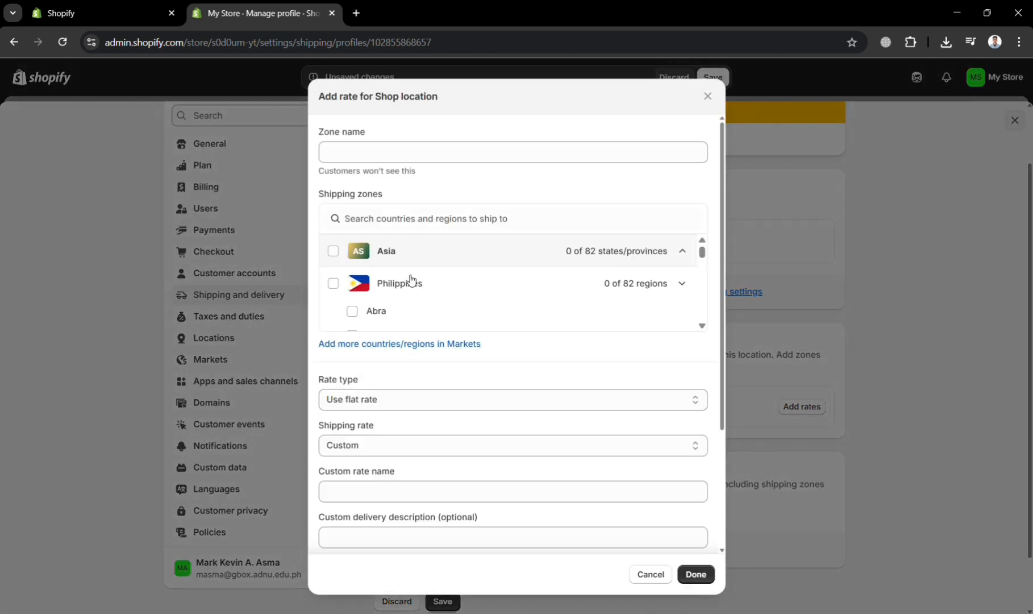
left_click(332, 283)
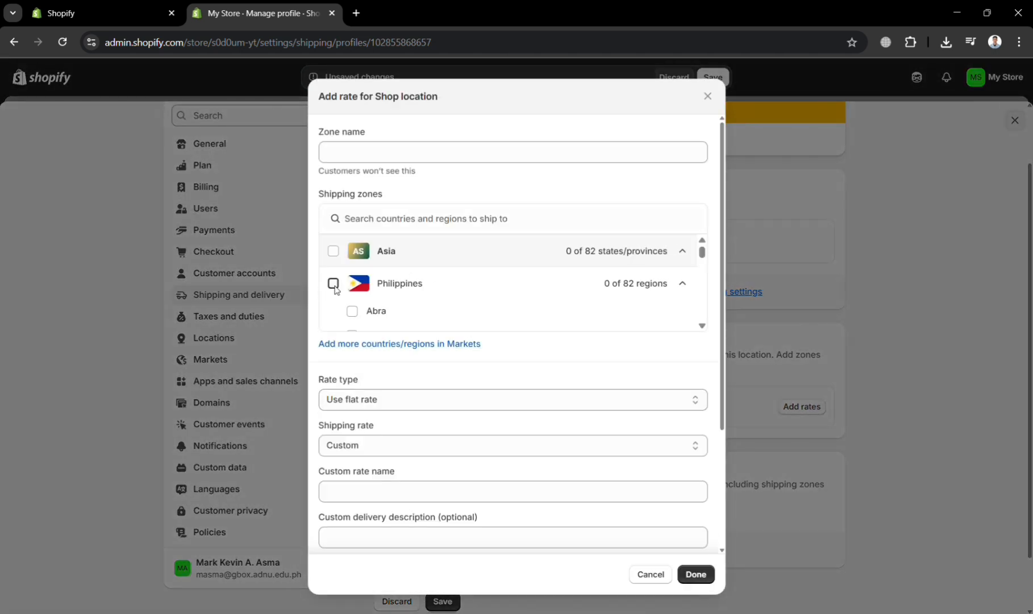
left_click(334, 255)
left_click(333, 283)
left_click(405, 152)
left_click(411, 153)
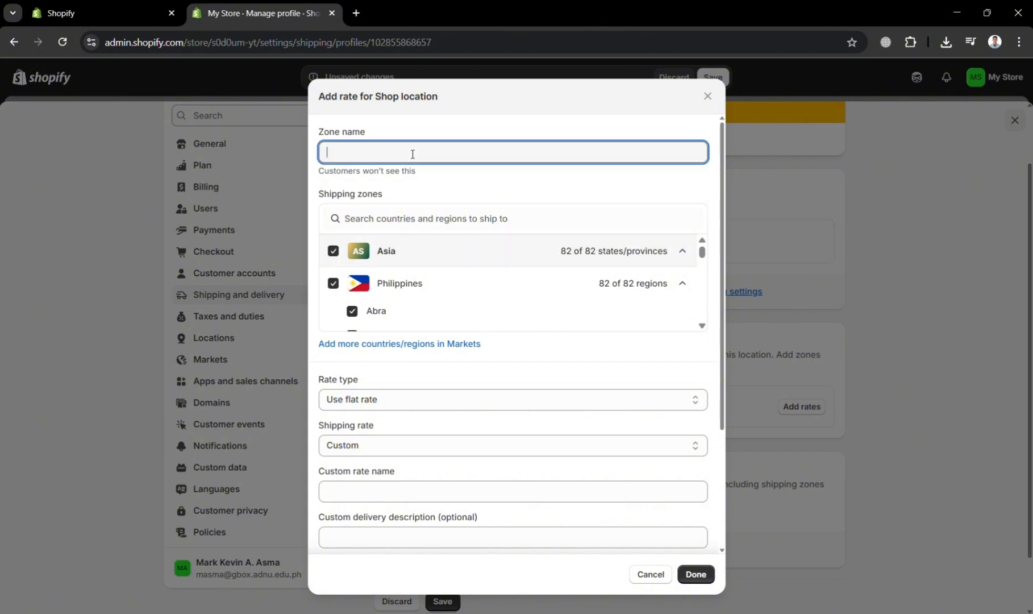
type("Local Zone")
- Name the custom flat rate "Local Rates" and give it the delivery description "Tracking number provided"
scroll(408, 415, "down", 2)
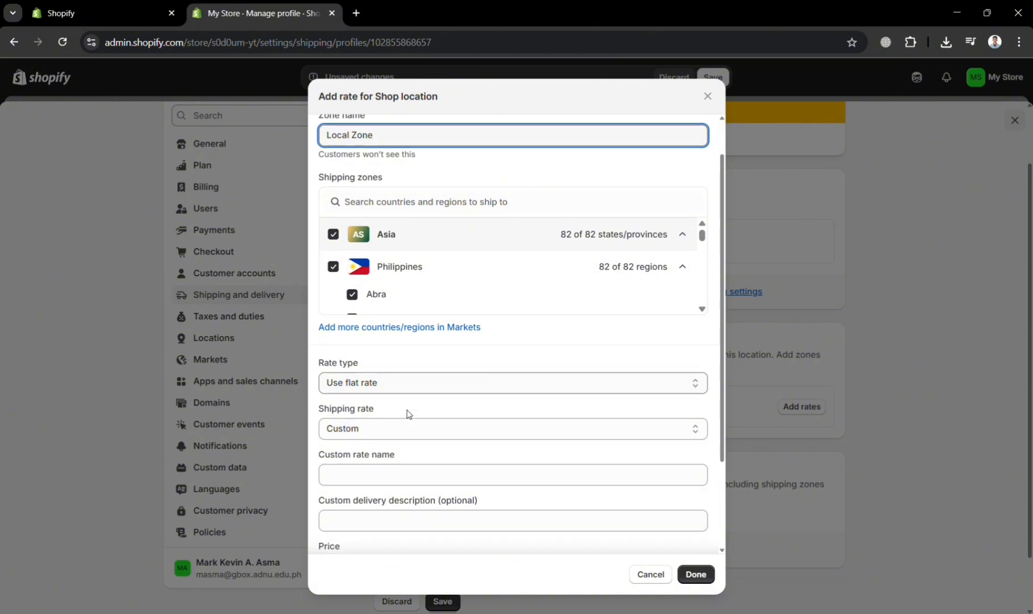
left_click(513, 325)
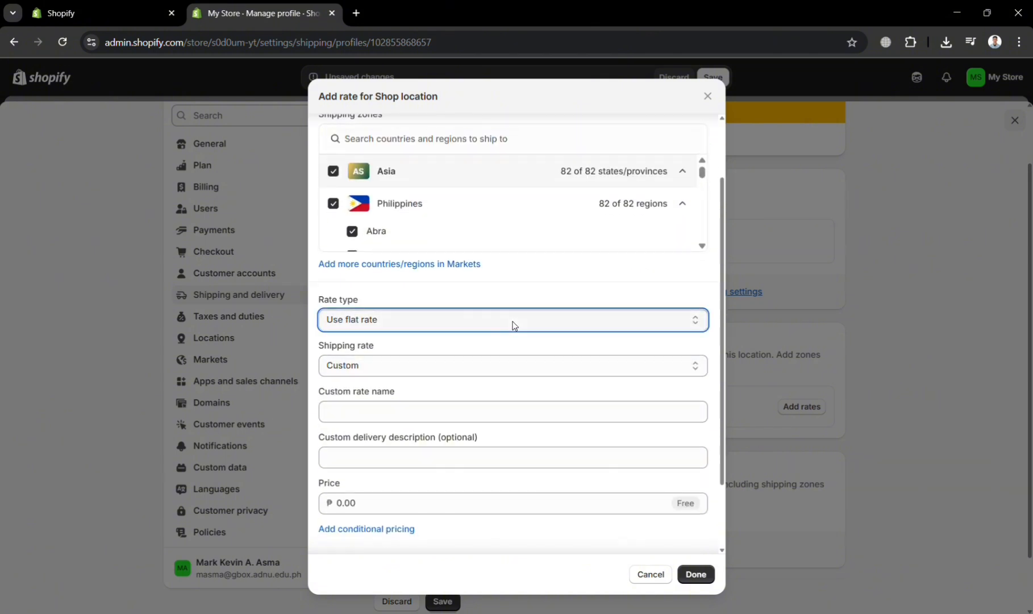
left_click(506, 368)
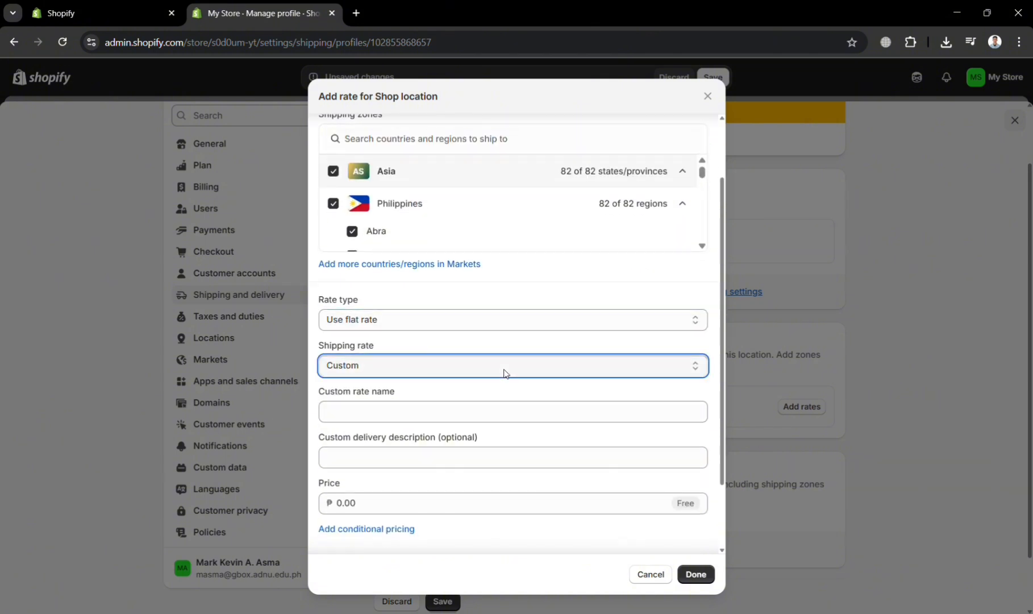
left_click(487, 406)
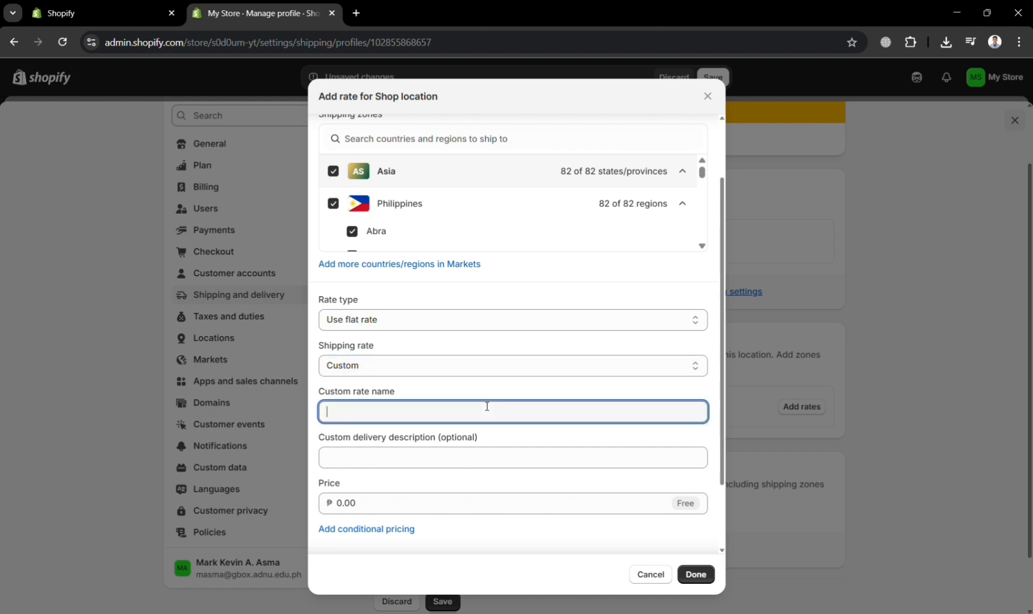
left_click(480, 464)
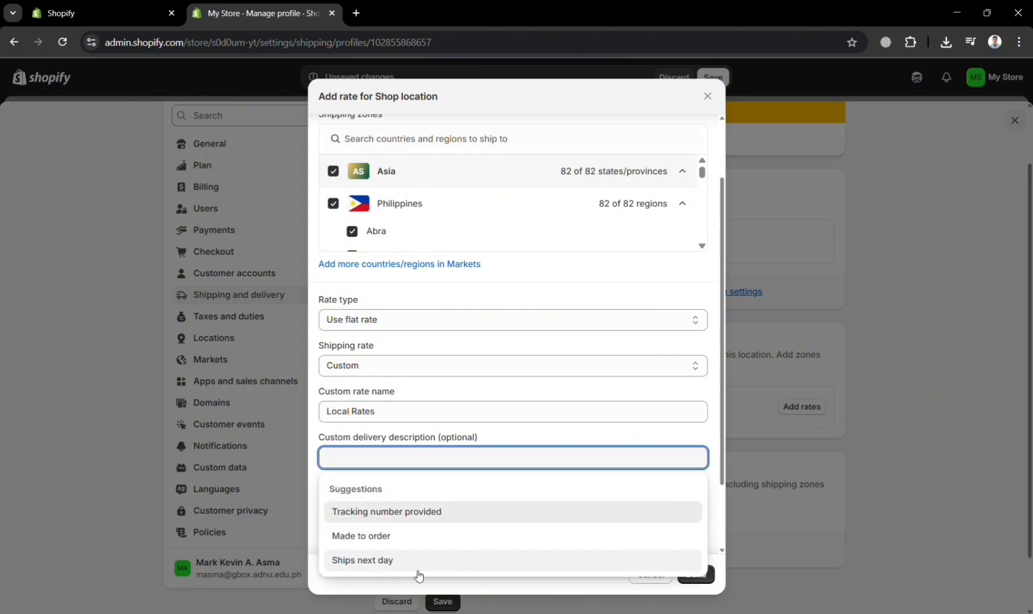
left_click(401, 518)
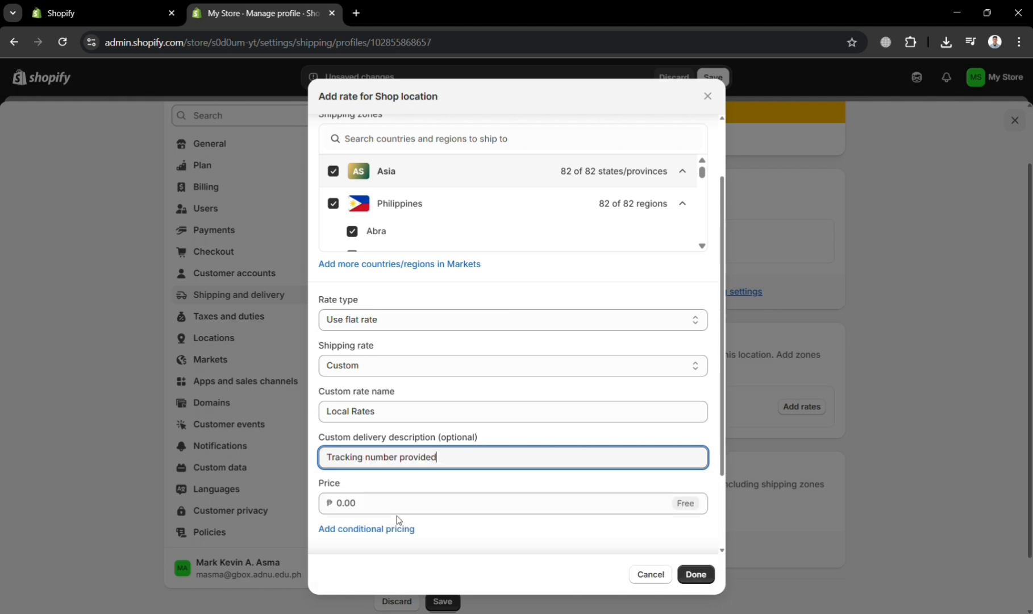
- Set the price of the Local Rates shipping rate to ₱100
key("Tab")
scroll(432, 518, "down", 1)
scroll(434, 516, "down", 1)
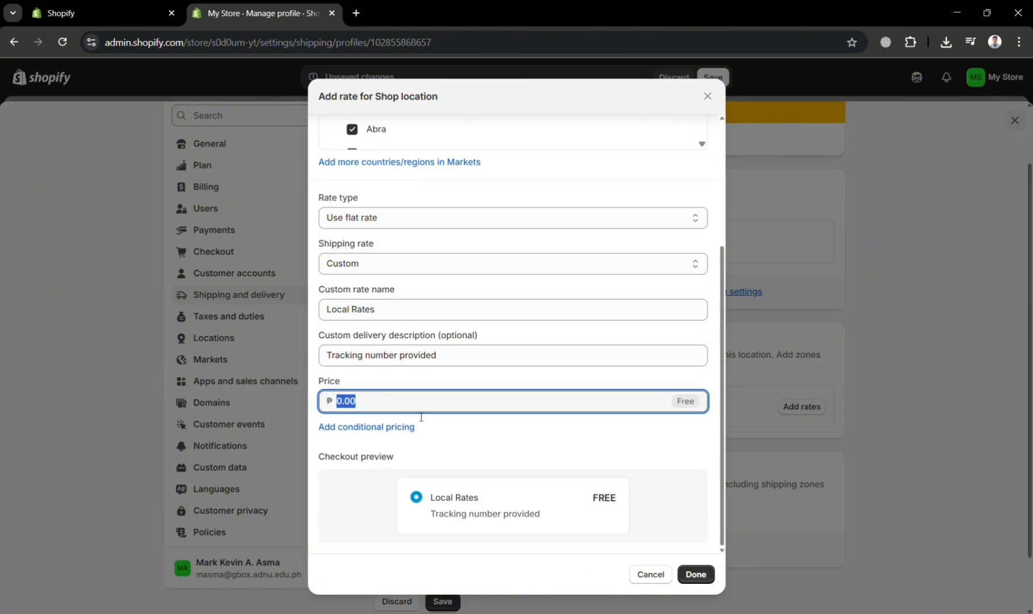
type("1")
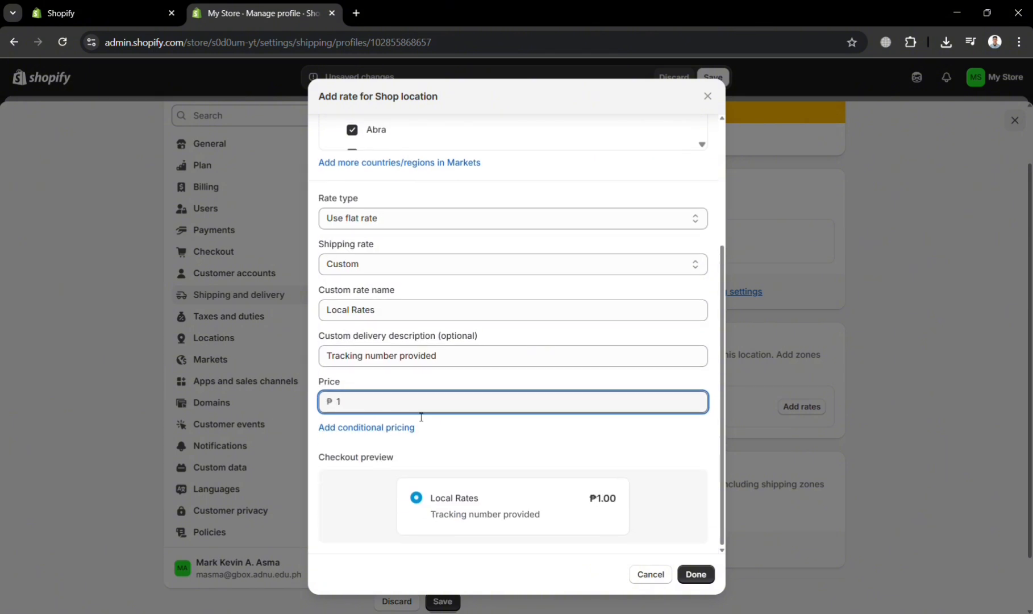
type("00")
- Add conditional pricing based on order price to the Local Rates rate and finish adding the rate
left_click(399, 427)
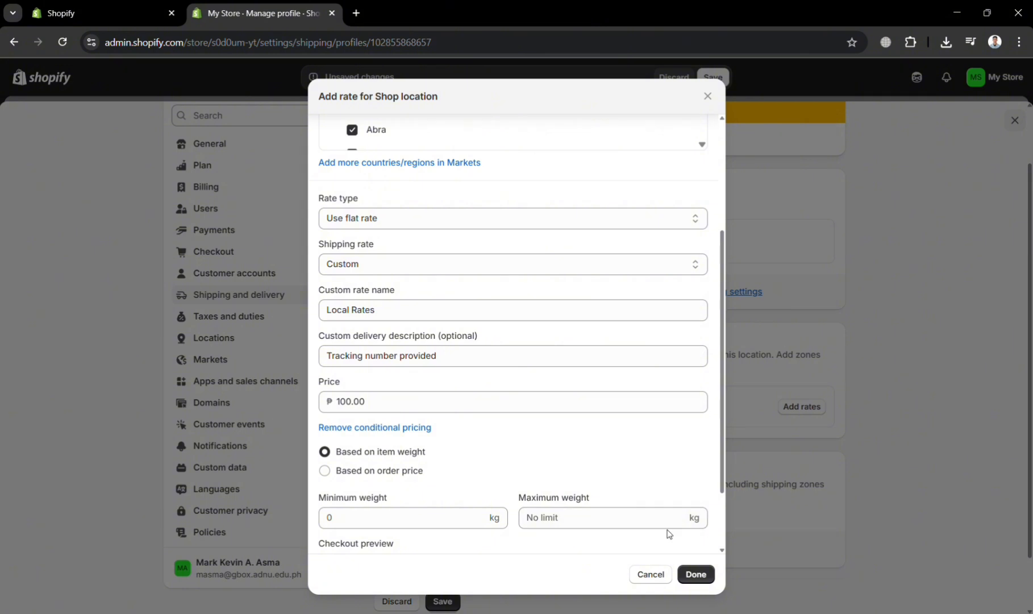
scroll(371, 543, "down", 2)
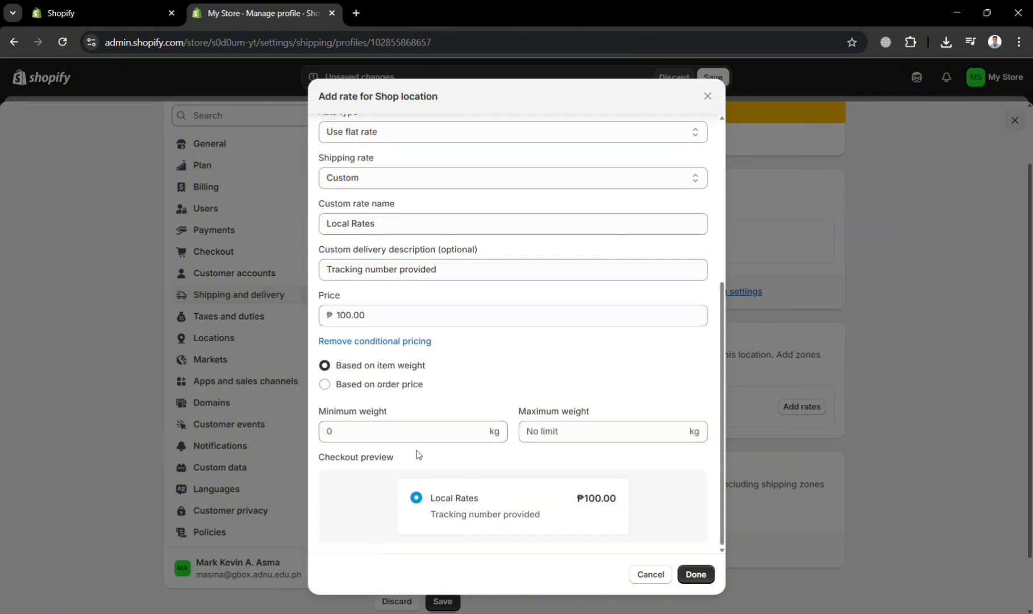
left_click(390, 431)
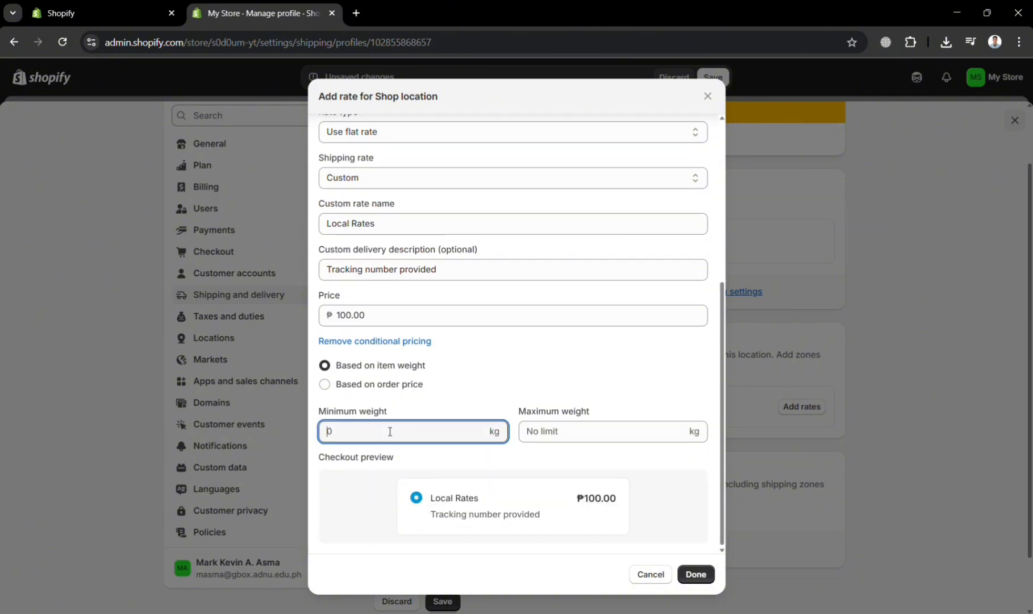
left_click(329, 385)
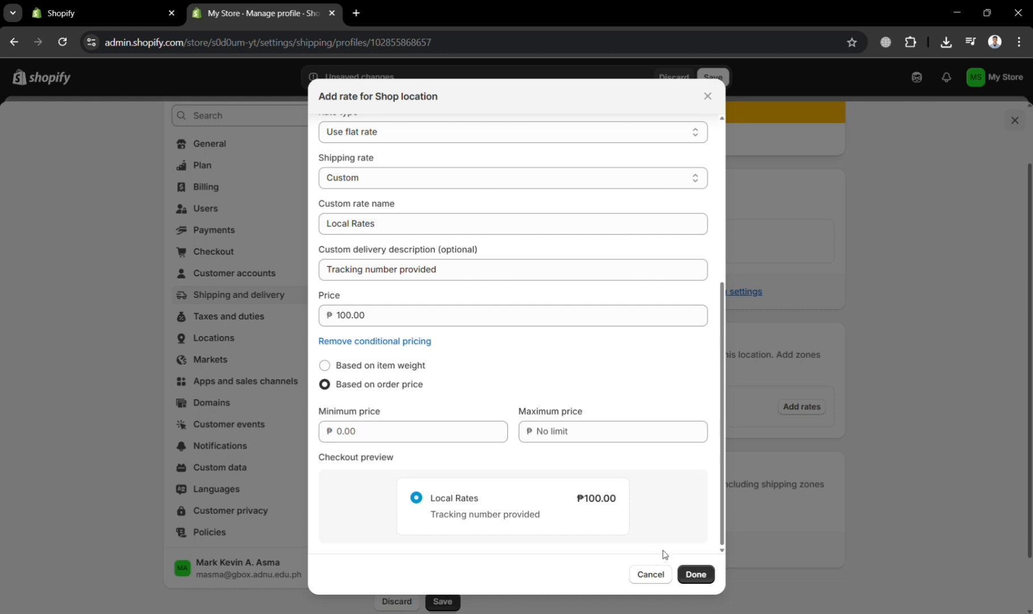
left_click(701, 576)
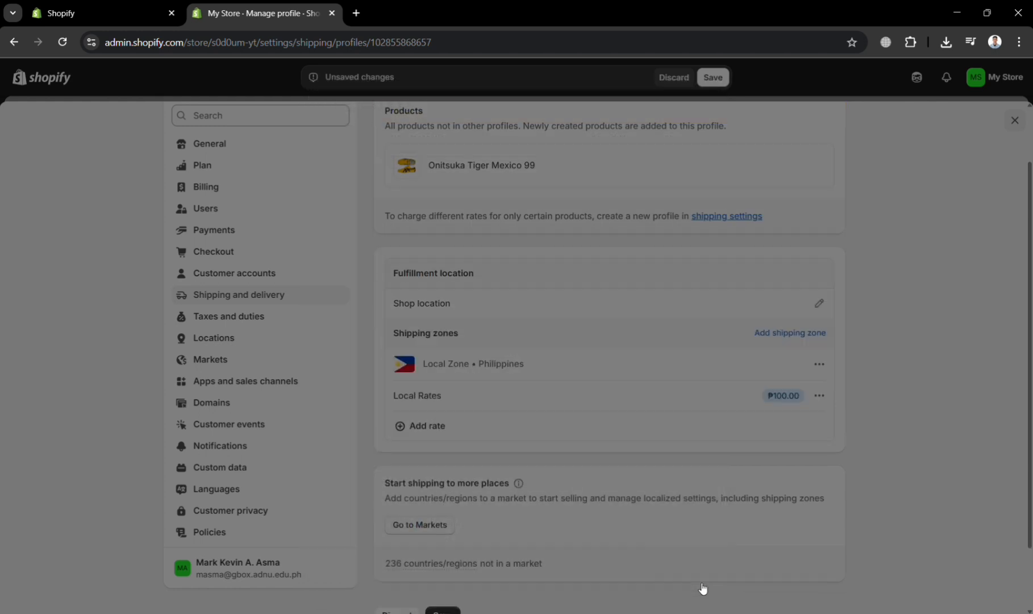
scroll(737, 489, "down", 2)
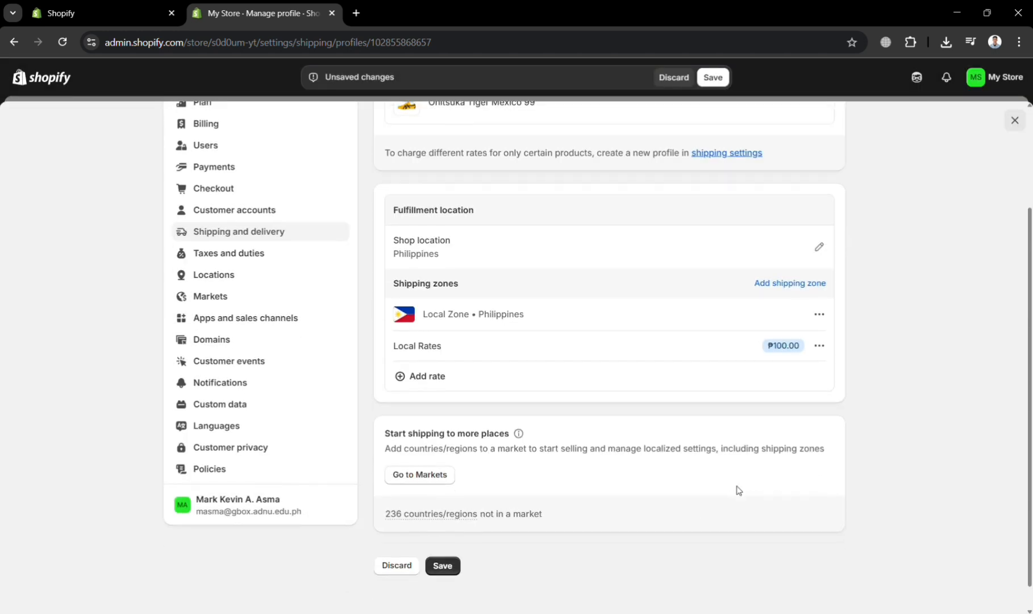
- Save the general profile with its Local Zone rate and return to the Shipping and delivery settings
scroll(737, 490, "up", 2)
scroll(737, 490, "up", 1)
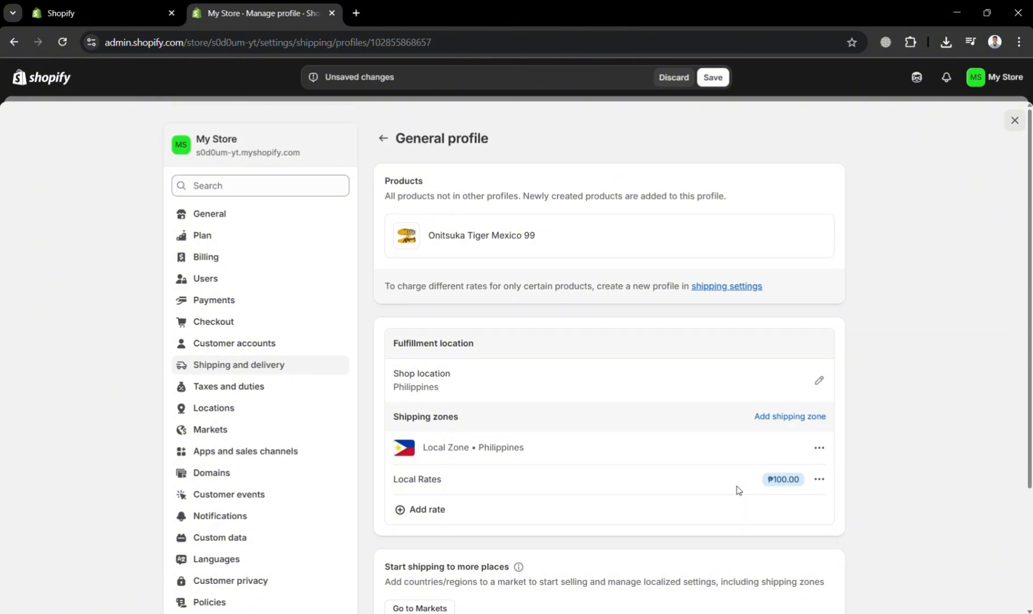
left_click(713, 78)
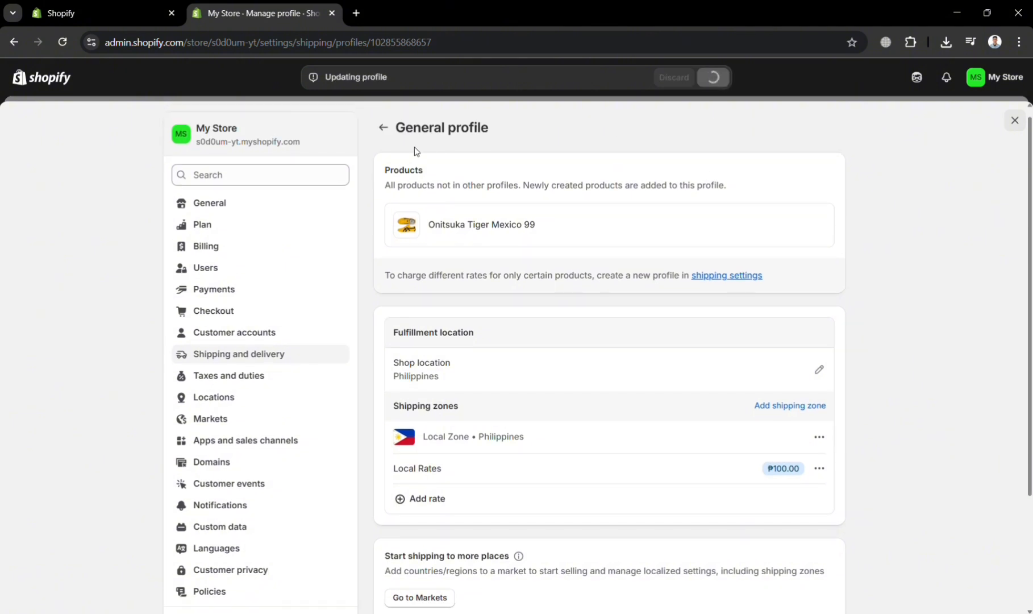
left_click(384, 128)
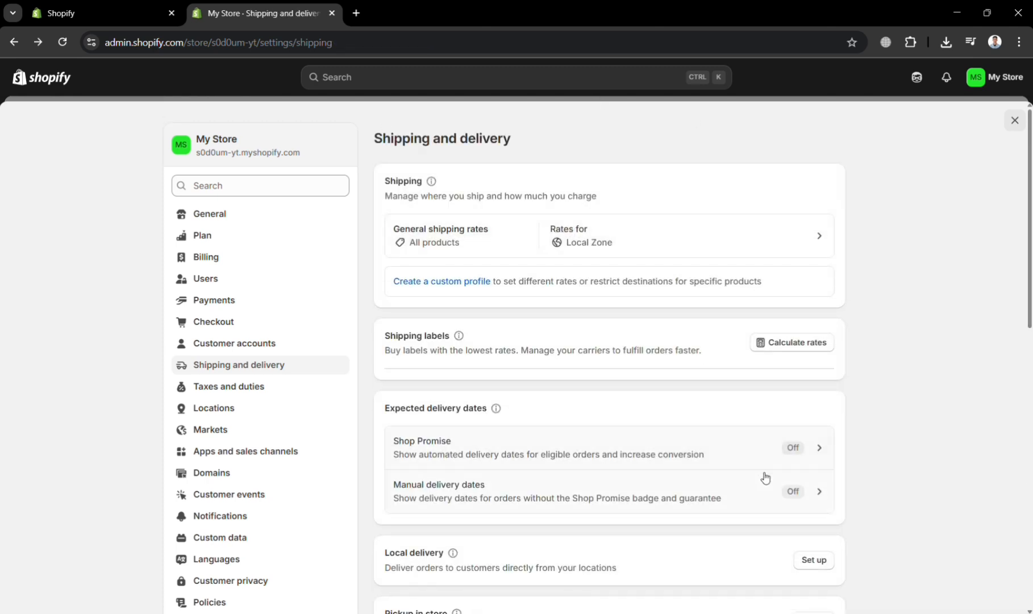
scroll(766, 477, "down", 5)
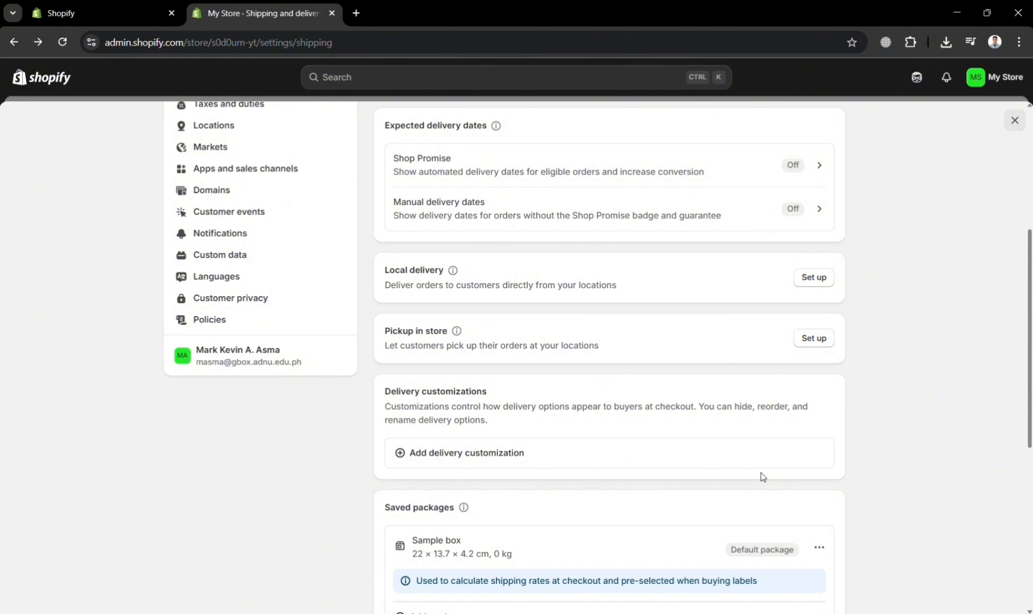
scroll(762, 476, "down", 5)
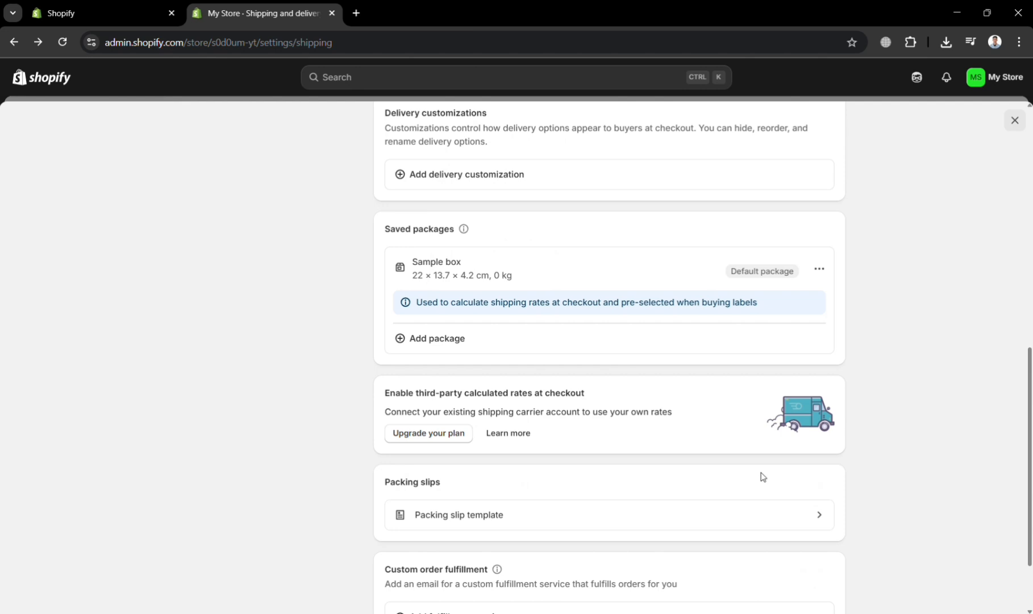
scroll(763, 476, "down", 2)
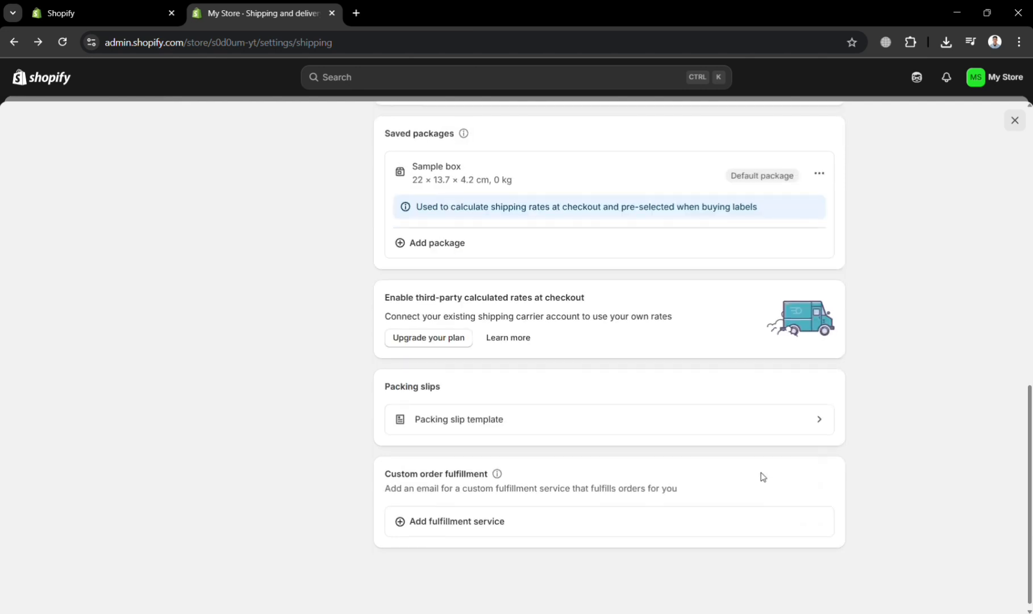
scroll(762, 476, "up", 8)
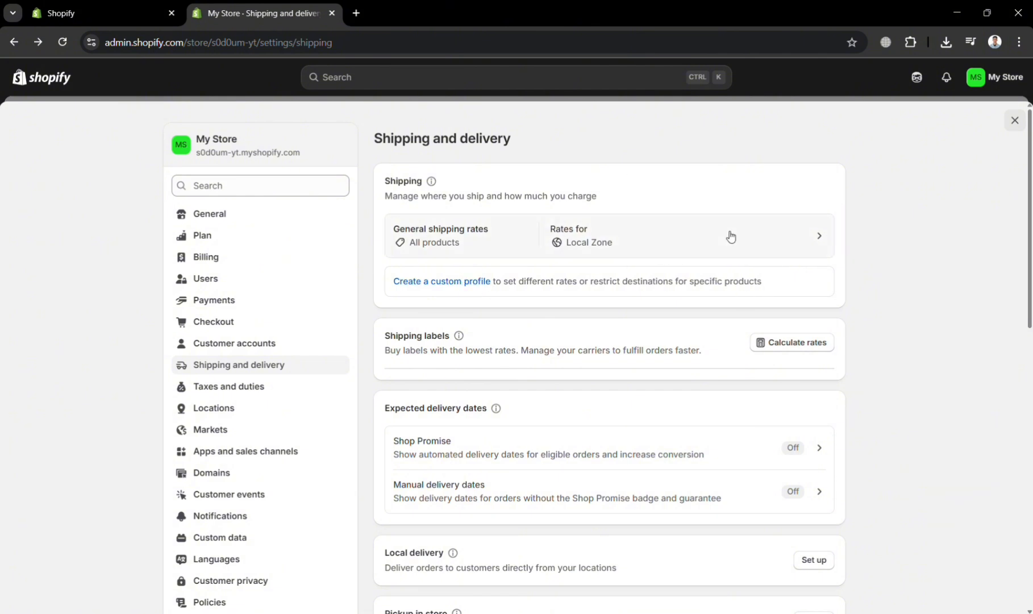
- Reopen the general shipping rates and start a Local Zone flat rate named "Free Shipping" with the delivery description "Tracking number provided"
left_click(818, 245)
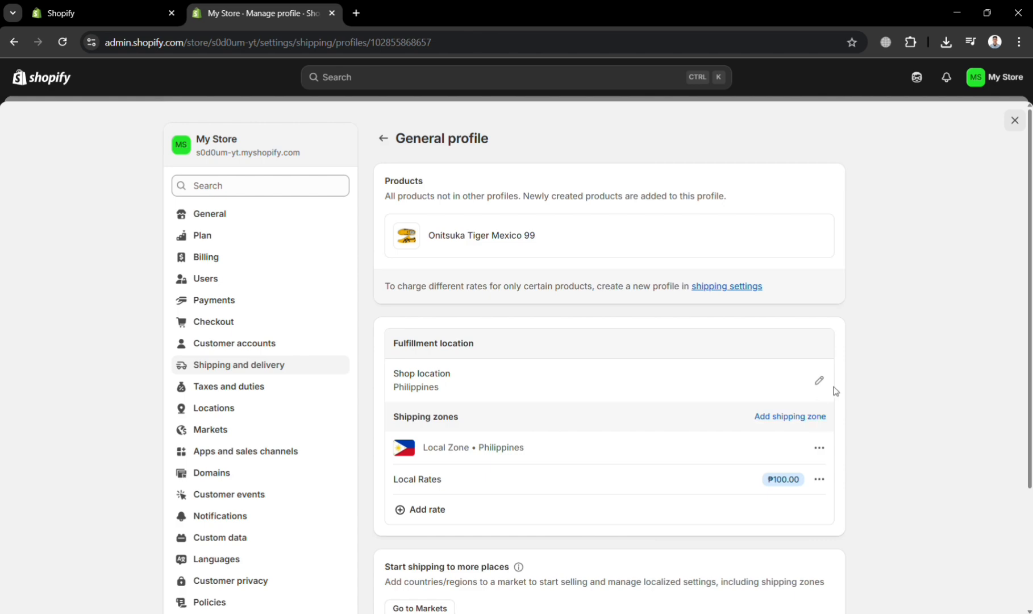
left_click(819, 380)
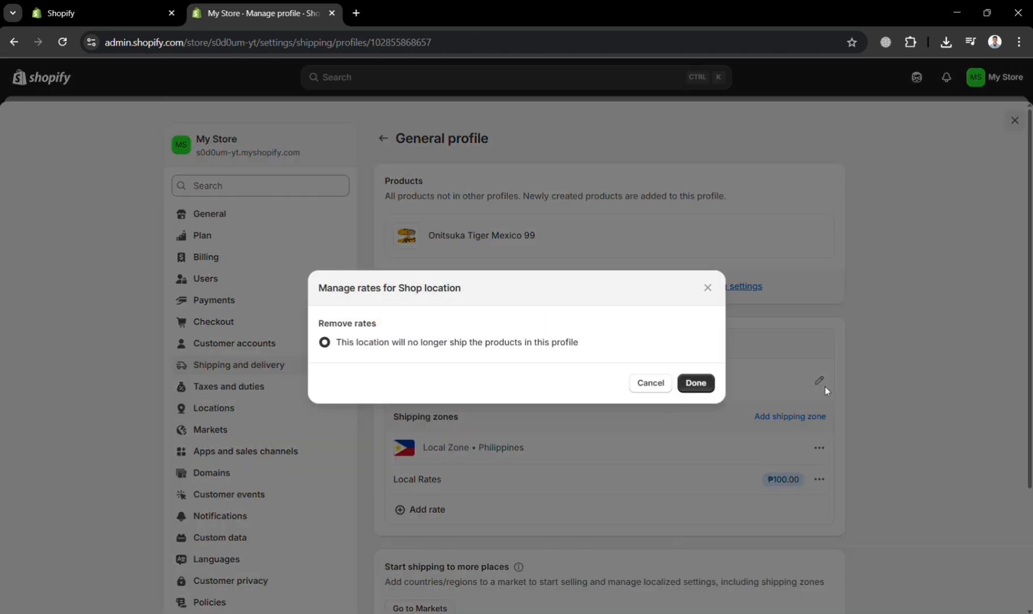
left_click(665, 382)
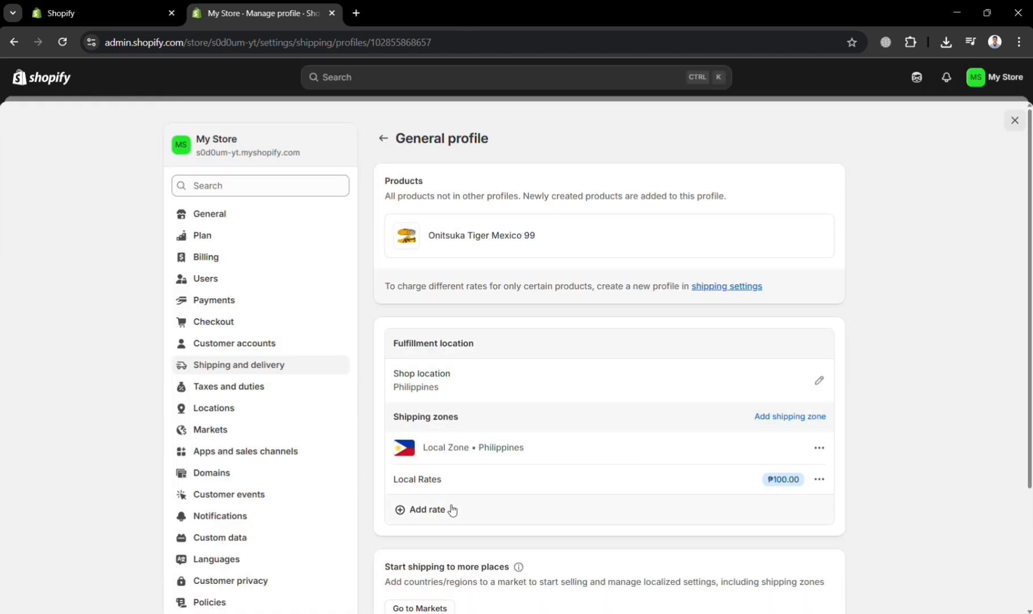
left_click(427, 509)
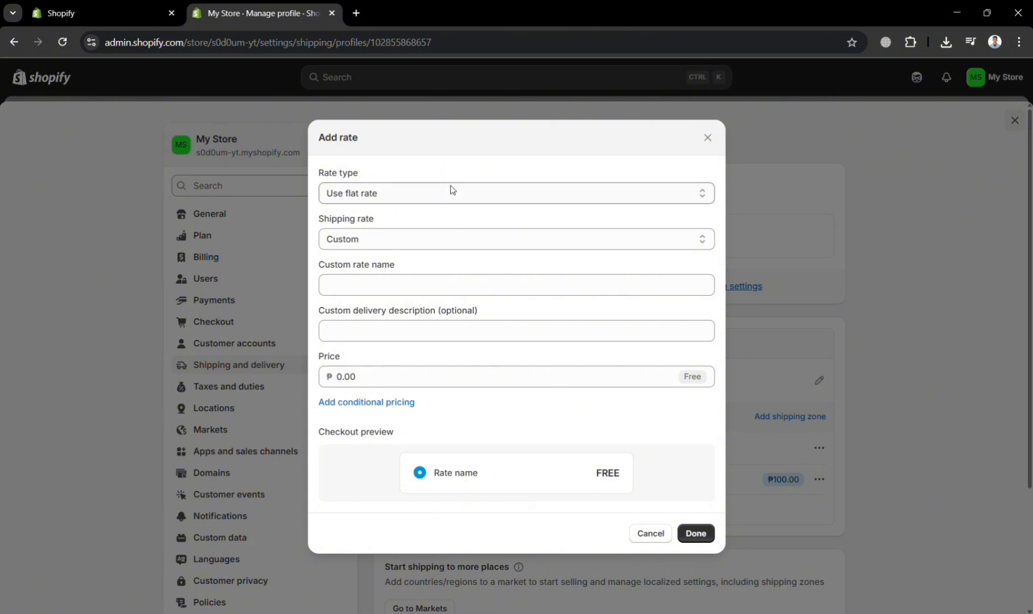
left_click(421, 290)
type("Fr")
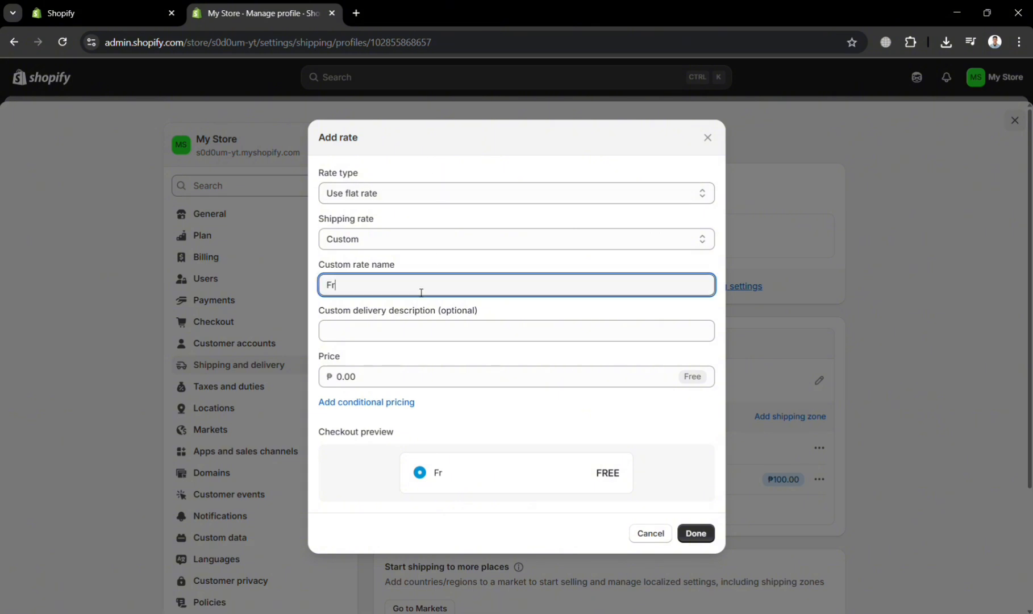
type("ee Shipping")
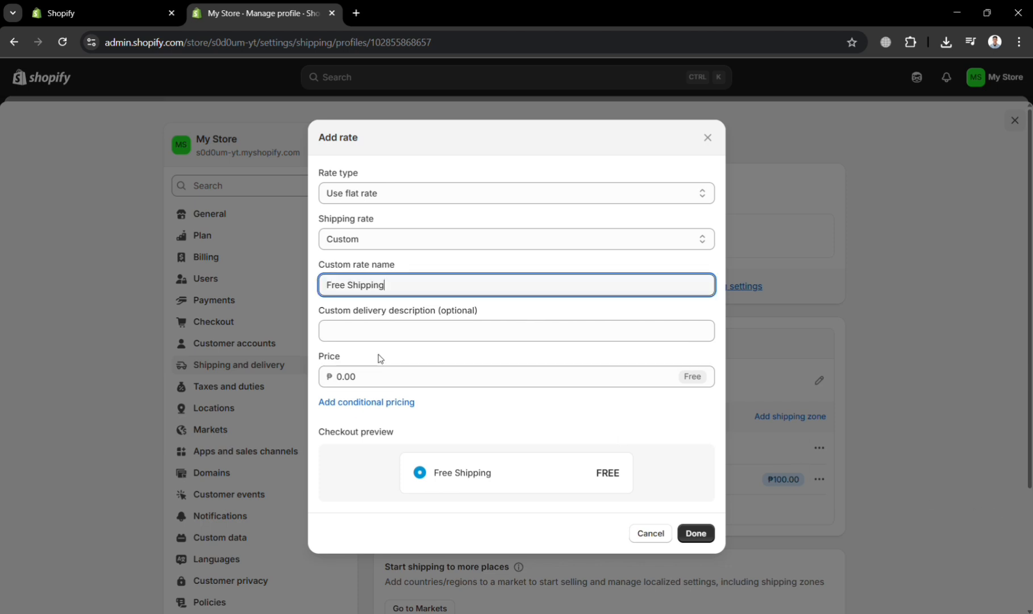
left_click(406, 339)
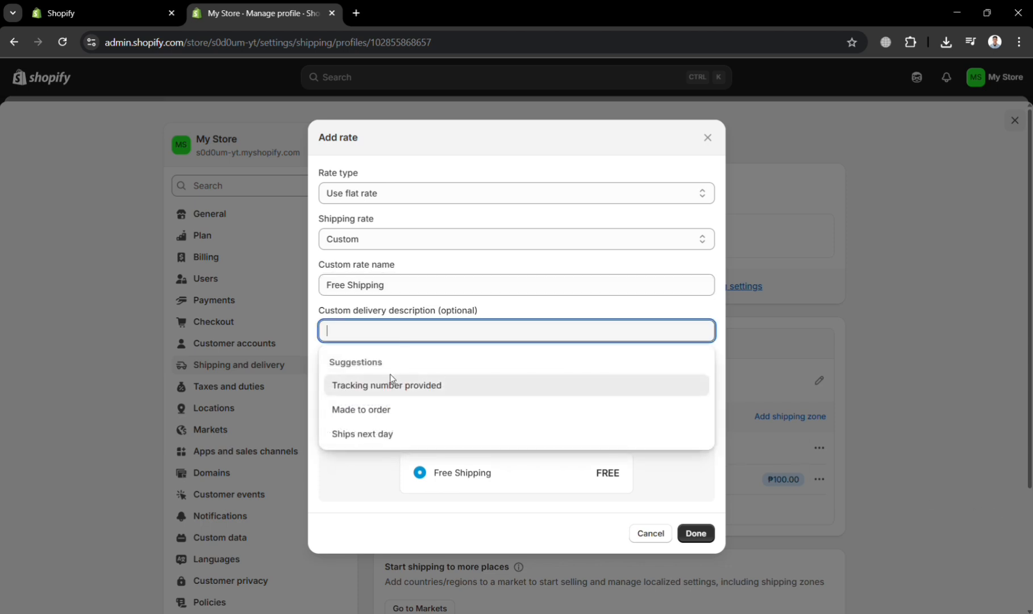
left_click(392, 391)
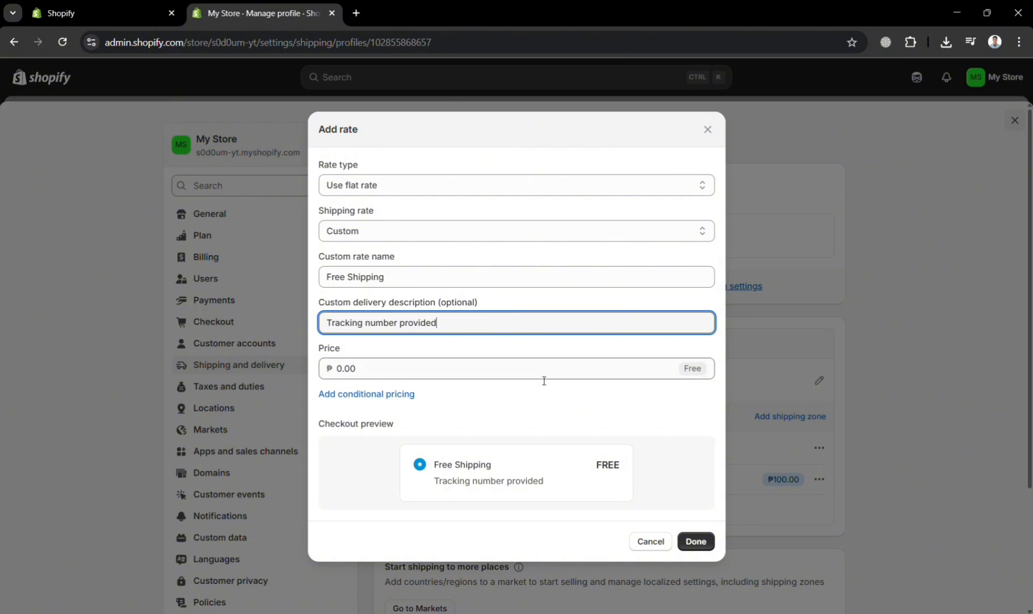
left_click(573, 374)
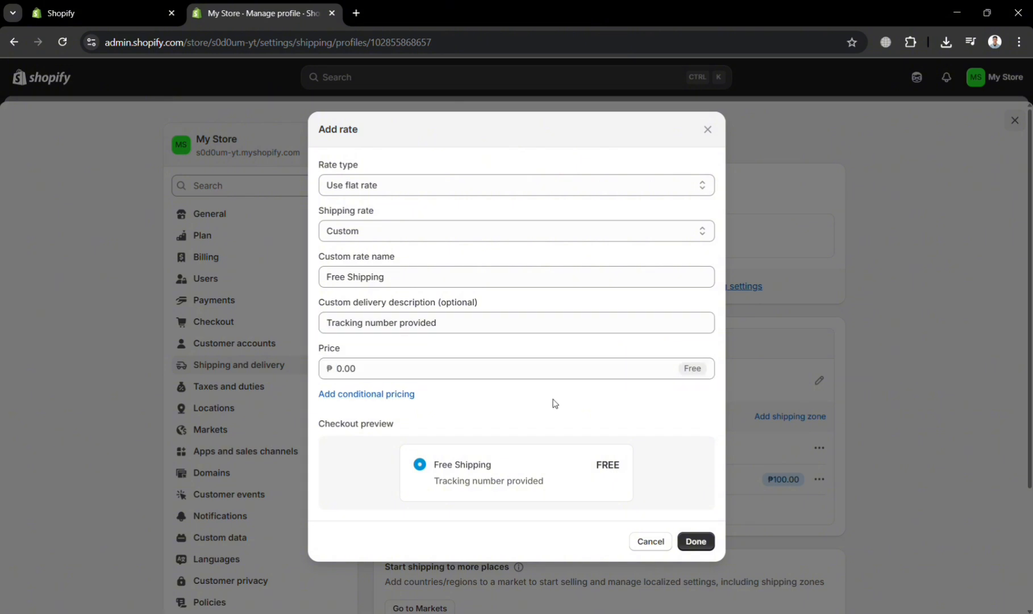
- Make the Free Shipping rate conditional on order price with a minimum of ₱9,000 and finish adding the rate
left_click(375, 394)
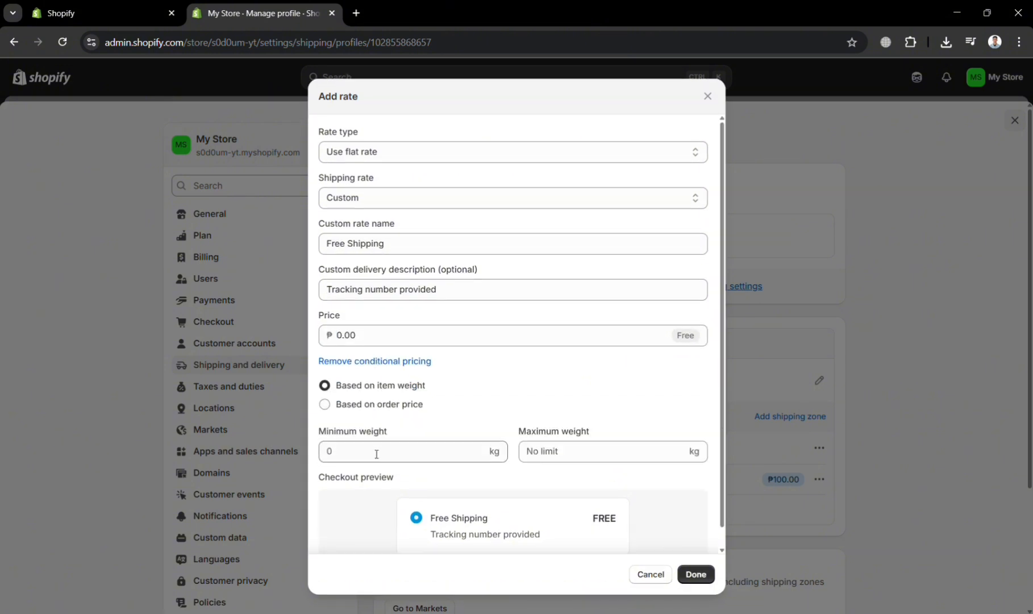
left_click(325, 405)
left_click(414, 452)
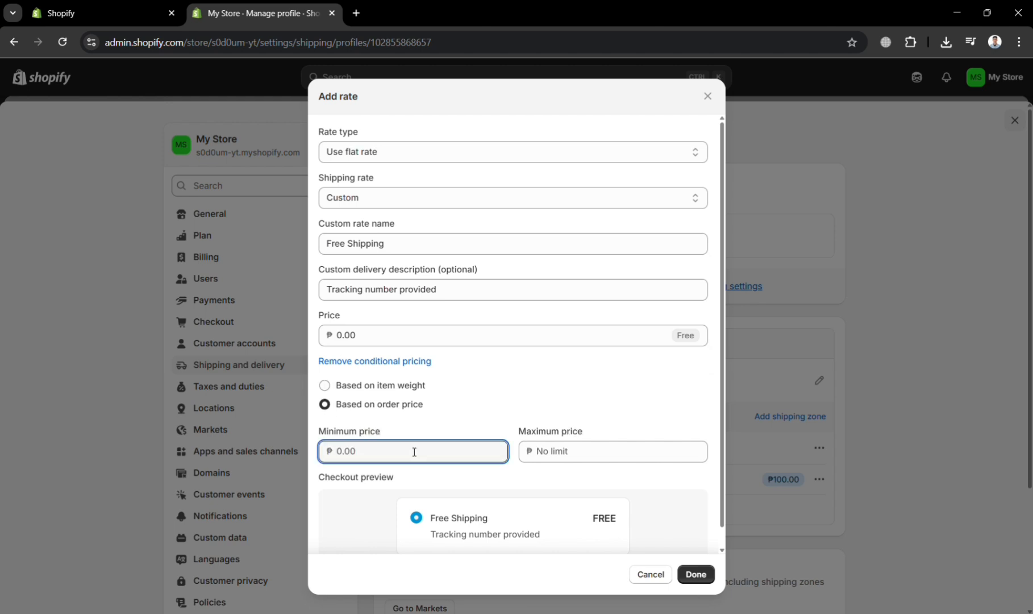
type("9000")
left_click(615, 472)
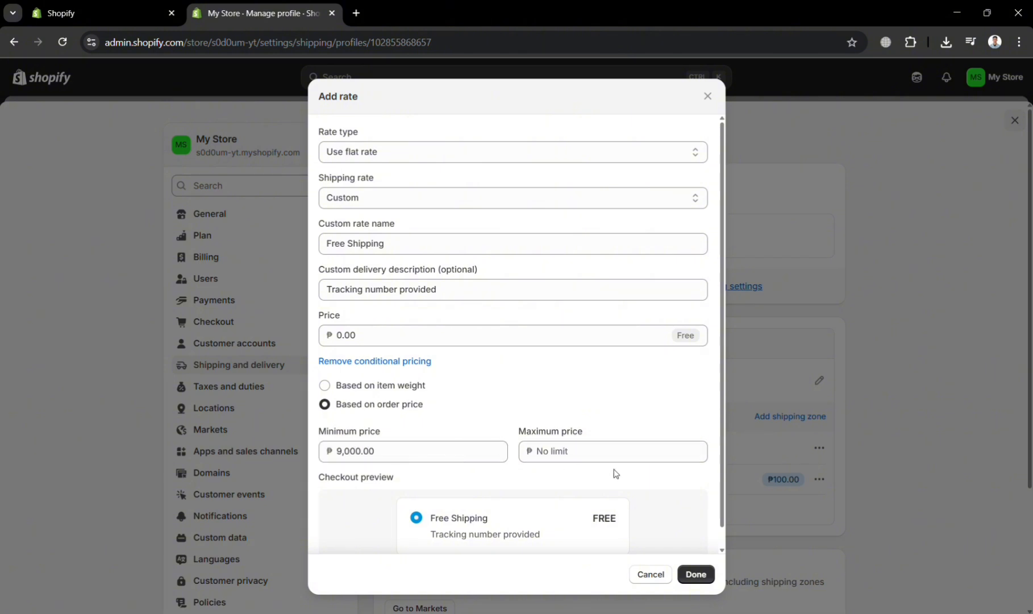
left_click(695, 574)
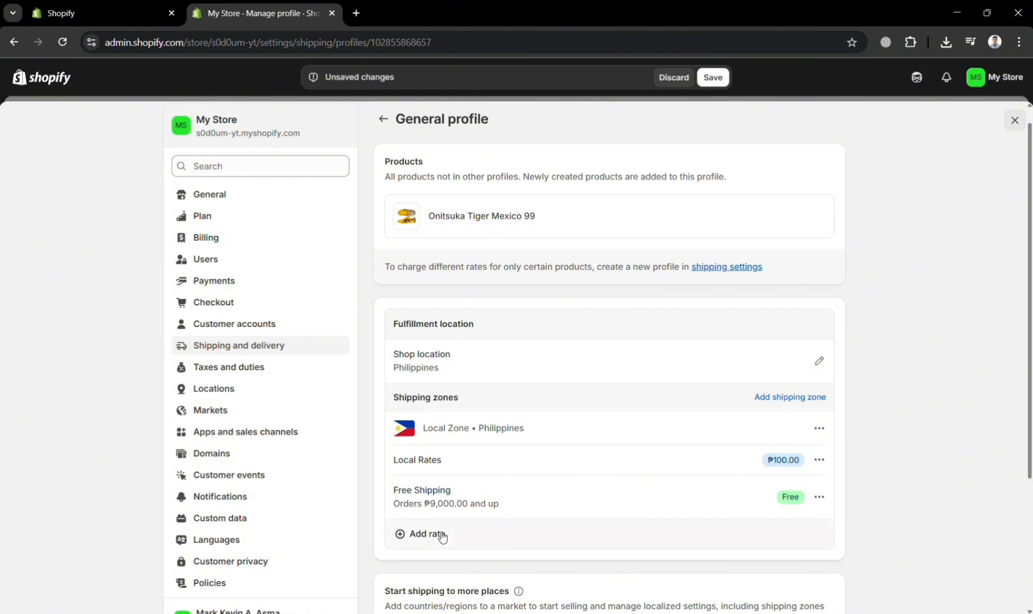
- Start another custom flat rate for the Local Zone, named "Weight Rate" and priced at ₱500
left_click(442, 536)
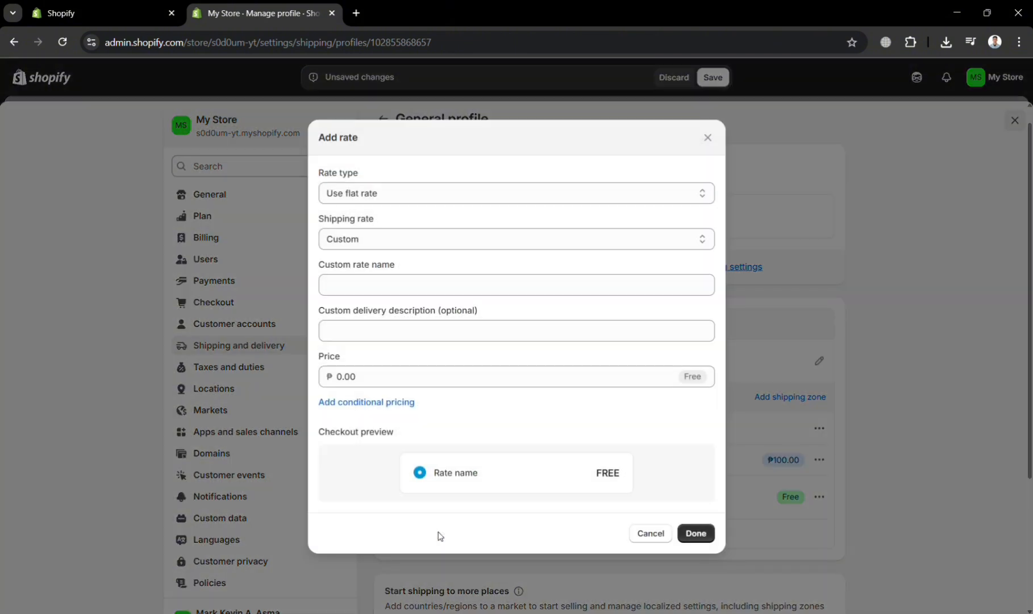
left_click(489, 203)
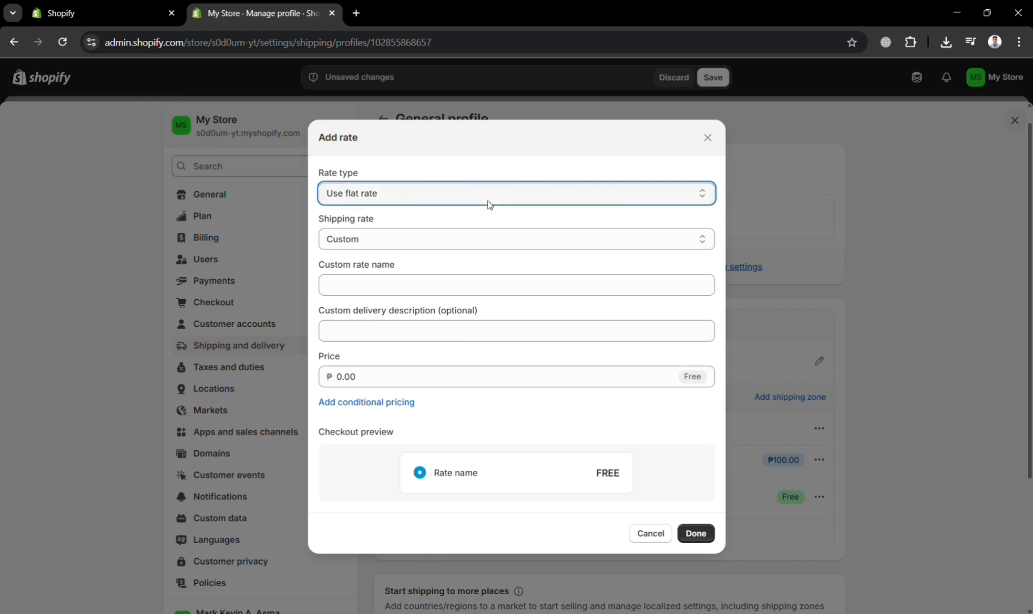
left_click(453, 294)
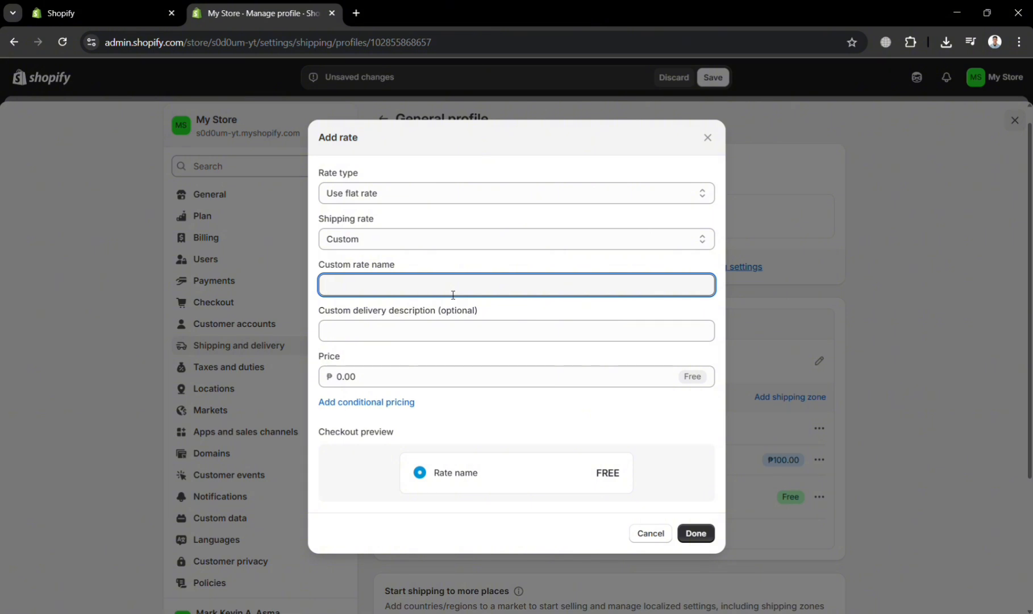
type("Weight Rate")
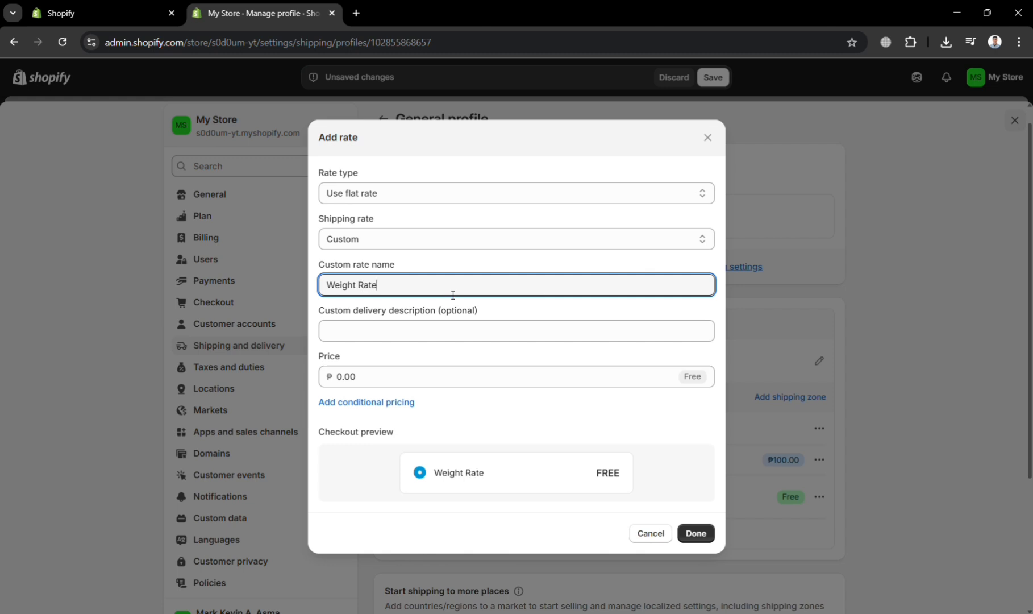
left_click(396, 385)
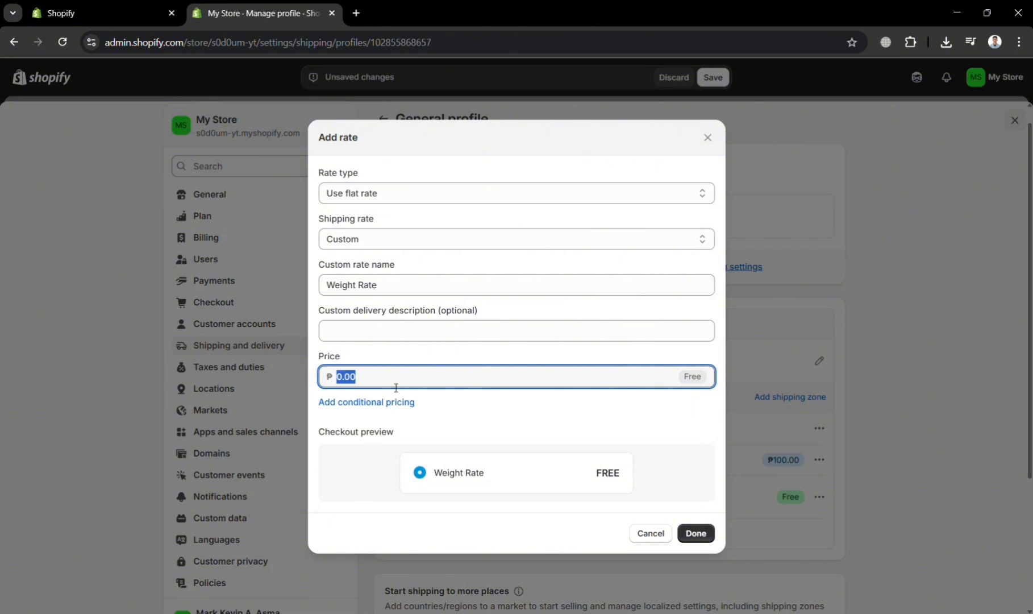
type("500")
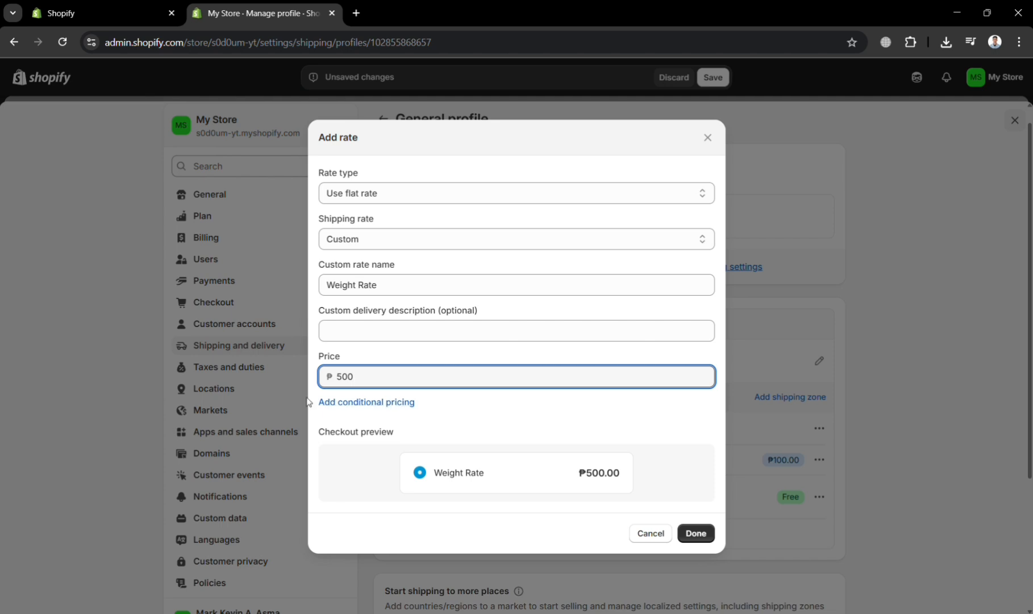
- Make the Weight Rate conditional on item weight from 5 kg to 10 kg and finish adding the rate
left_click(331, 402)
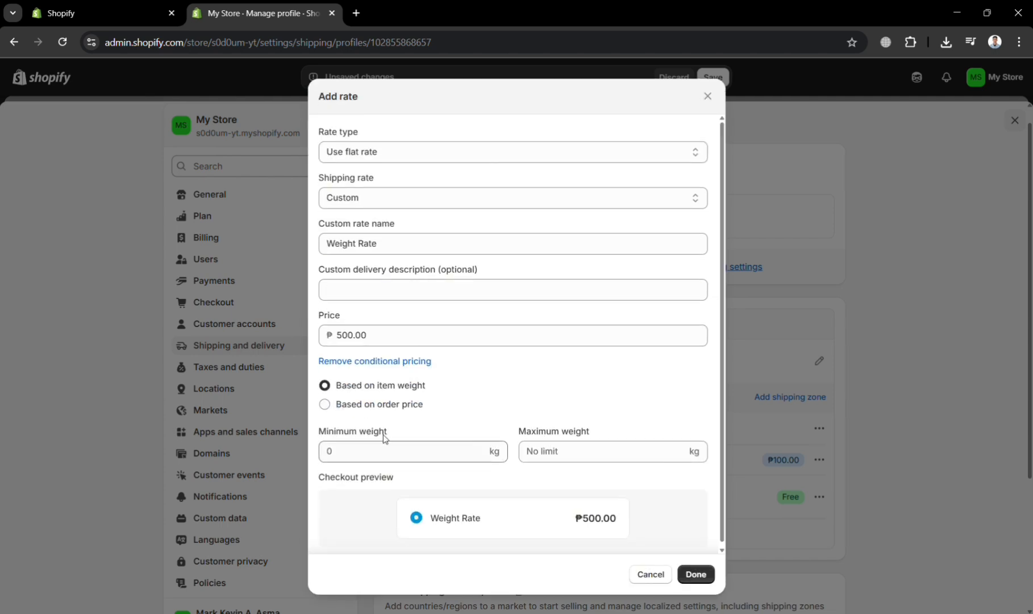
left_click(415, 460)
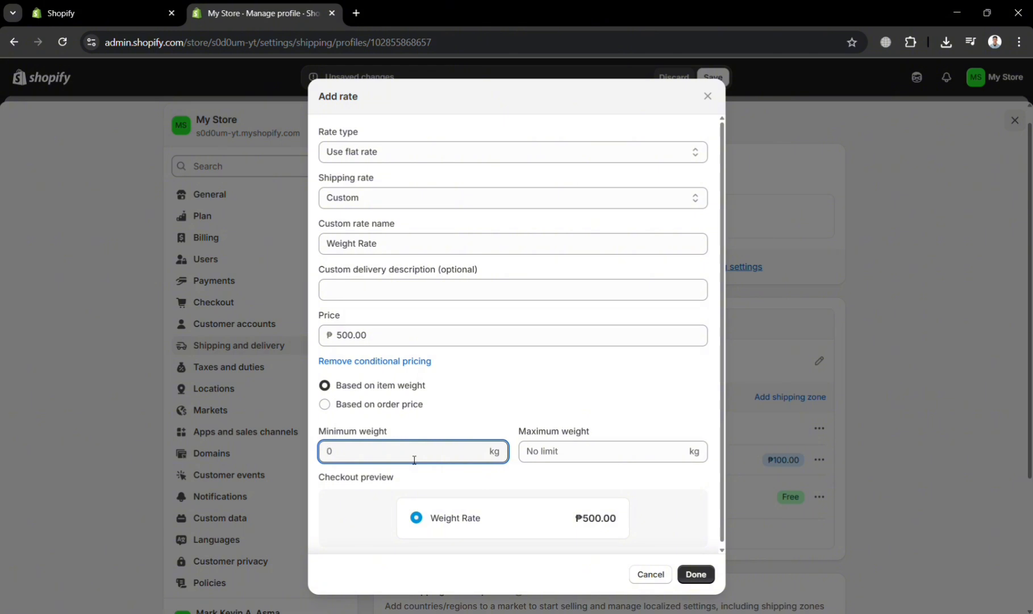
type("25")
key("BackSpace")
left_click(595, 451)
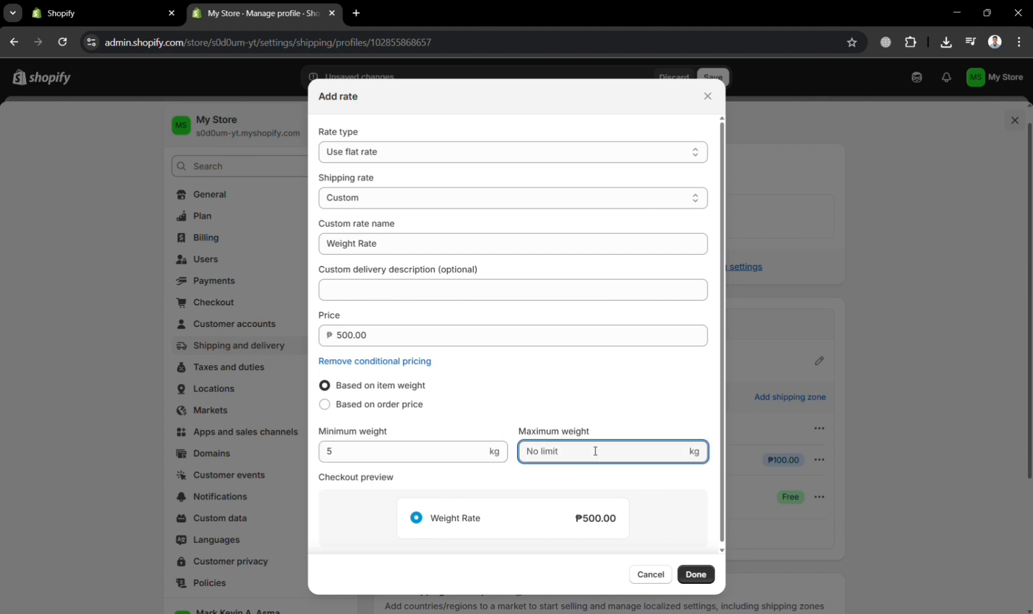
type("10")
left_click(611, 490)
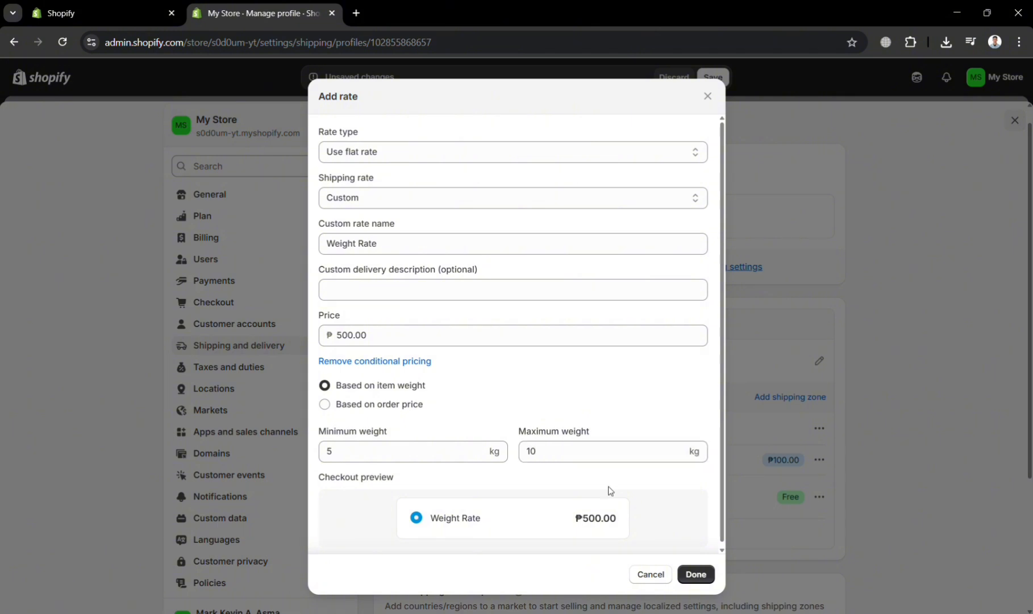
left_click(702, 582)
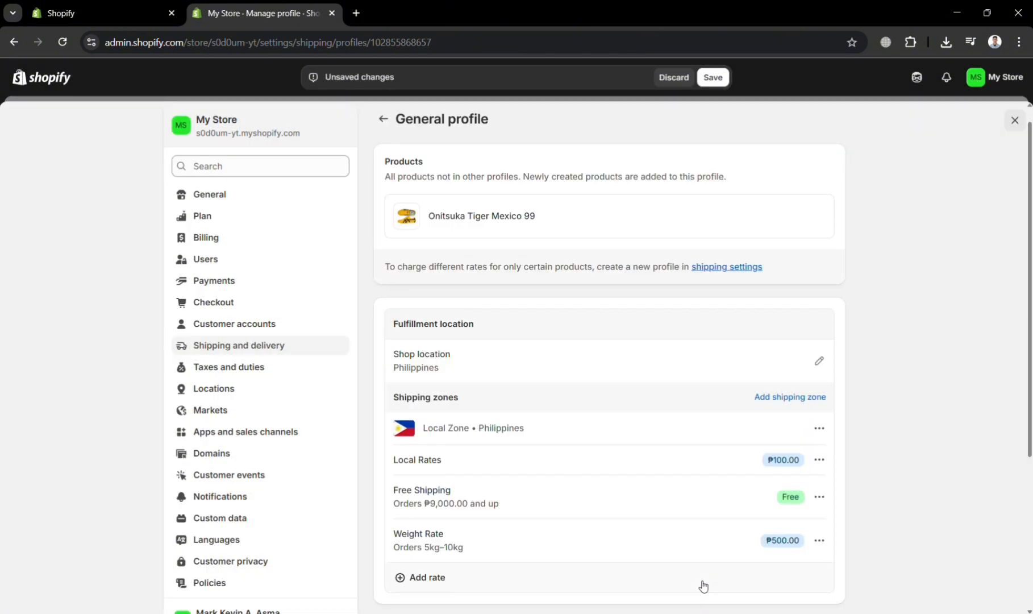
- Save the general profile with the Free Shipping and Weight Rate additions and go back to Shipping and delivery
scroll(738, 545, "down", 4)
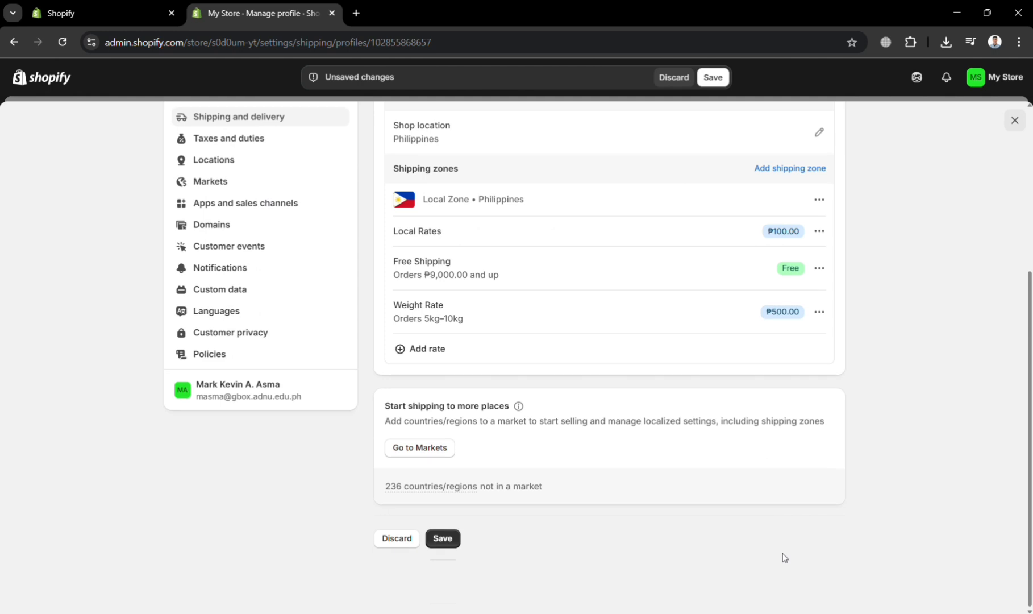
scroll(783, 556, "up", 4)
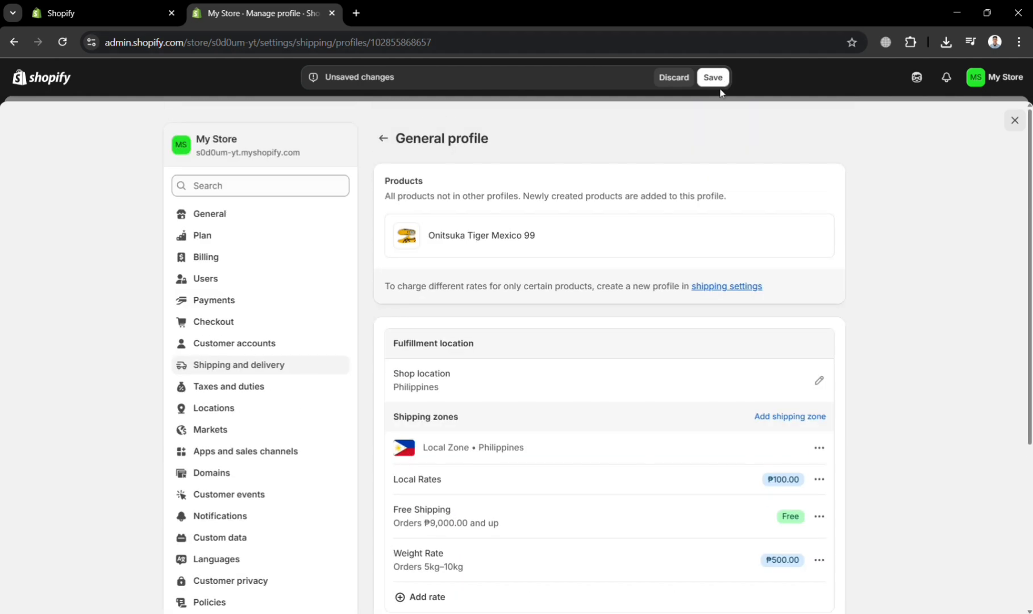
left_click(713, 77)
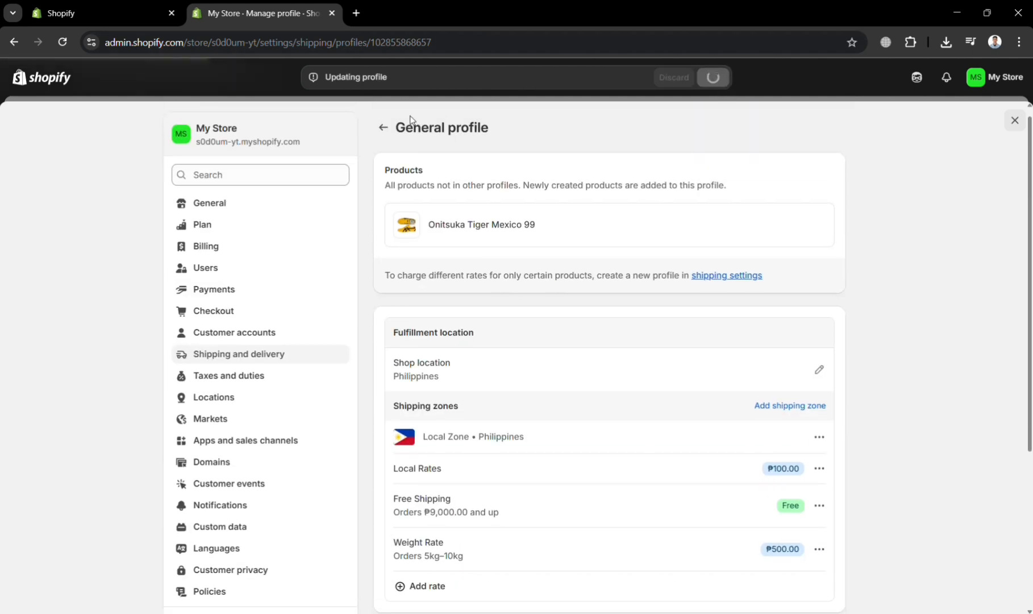
left_click(384, 128)
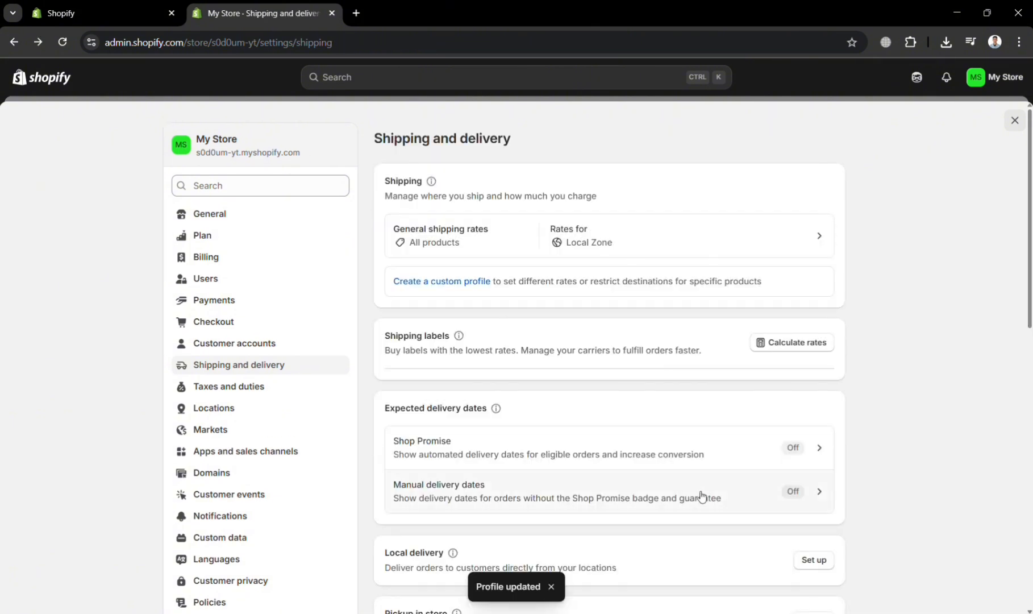
- Start creating a custom shipping profile from the shipping settings
scroll(700, 493, "down", 2)
scroll(699, 494, "up", 2)
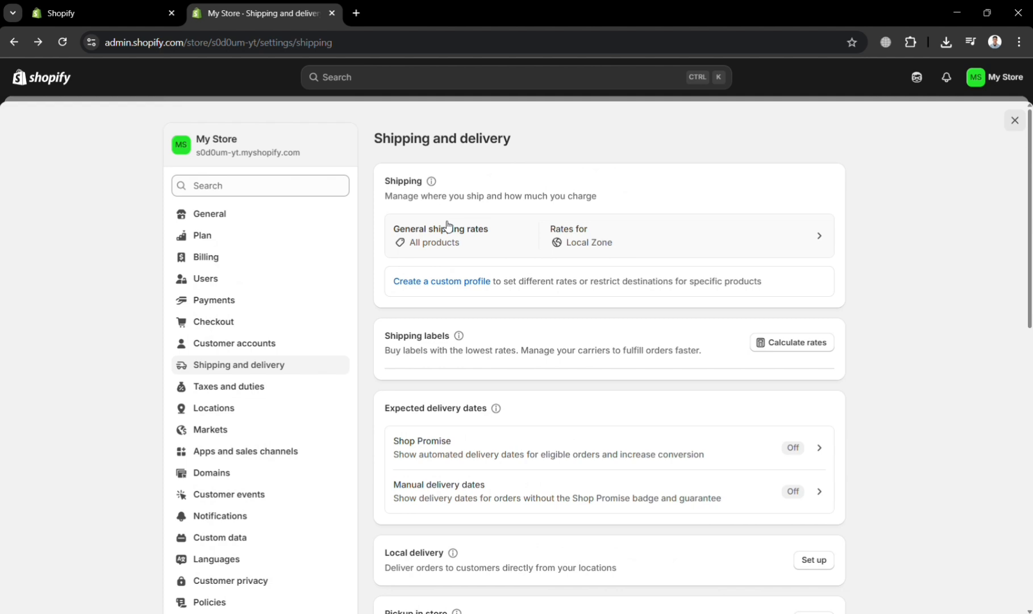
left_click(443, 282)
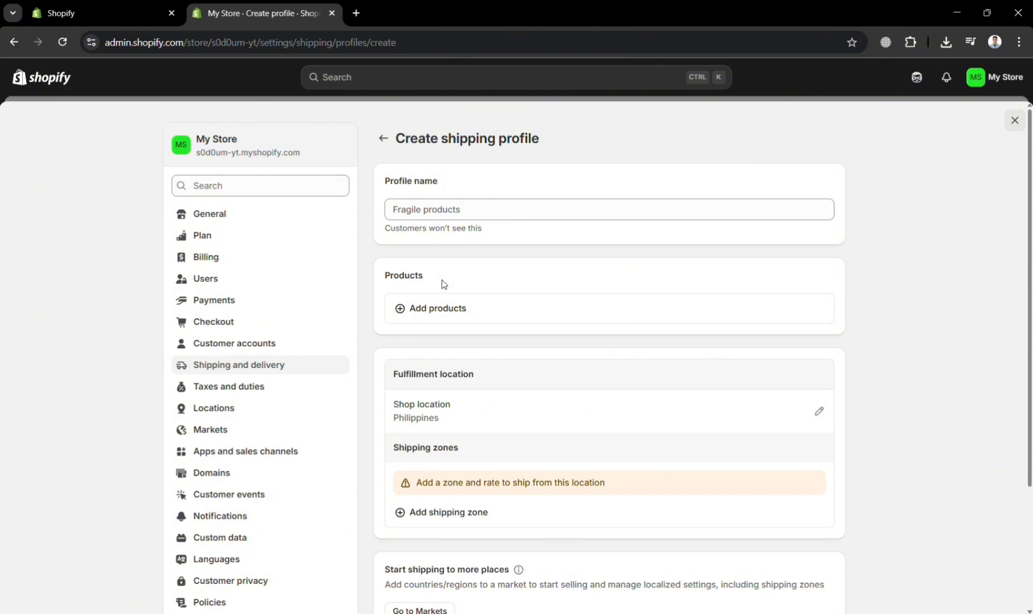
scroll(578, 397, "down", 2)
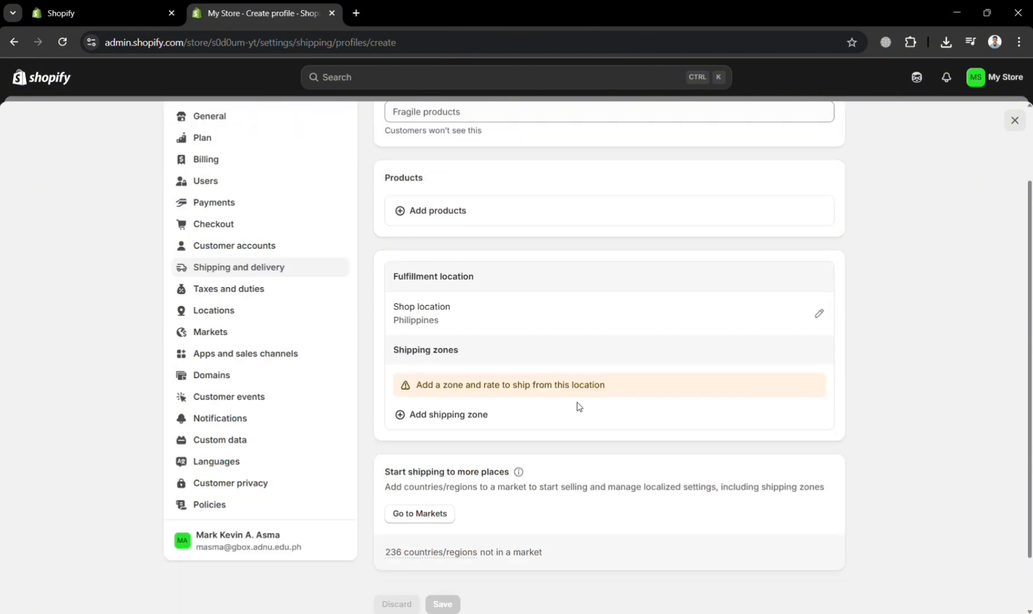
scroll(577, 405, "down", 1)
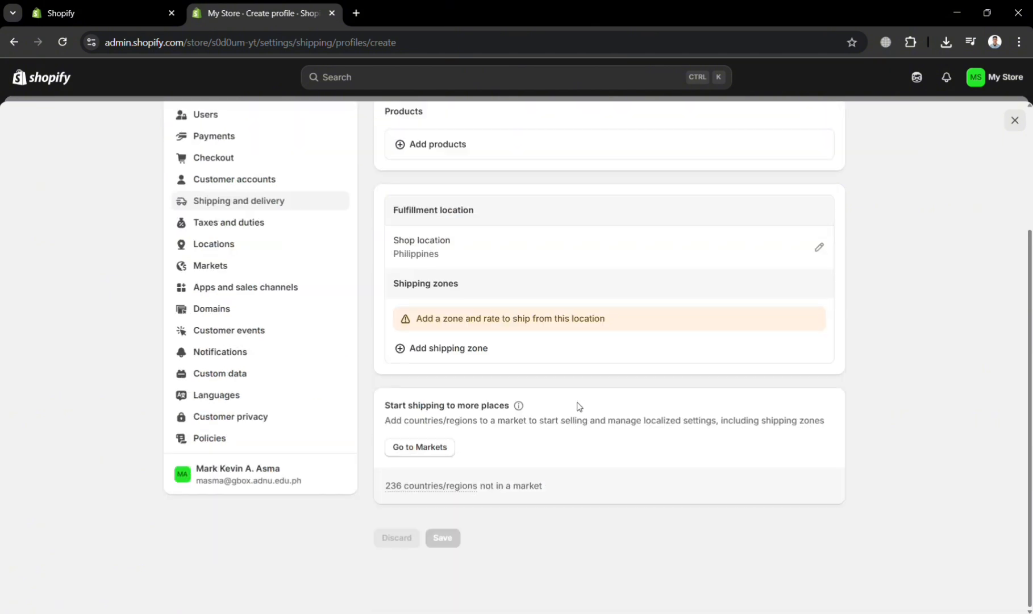
- Start a new shipping zone in the custom profile and go to Markets to add more countries/regions
left_click(447, 349)
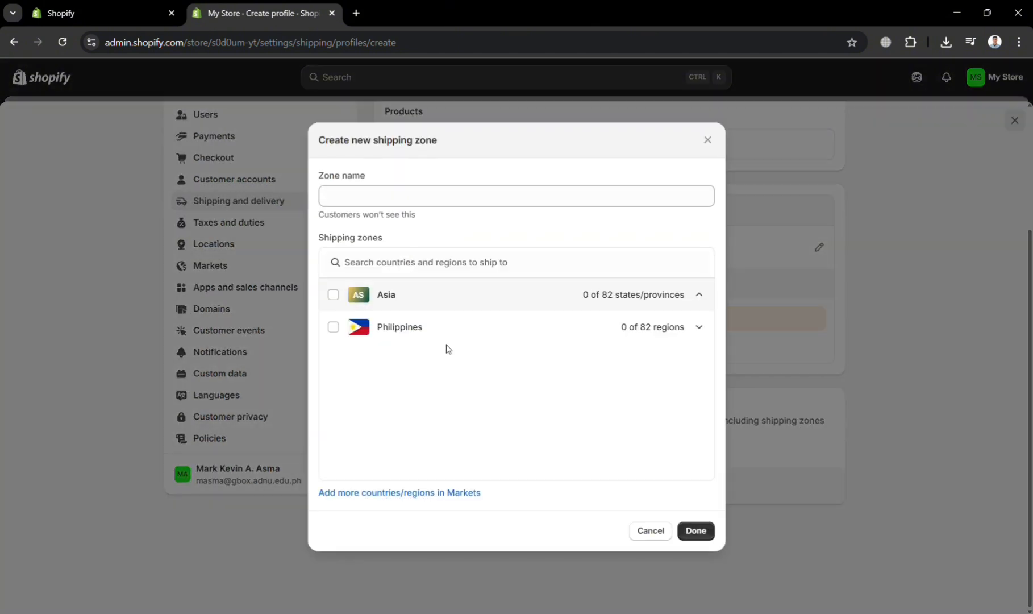
left_click(358, 308)
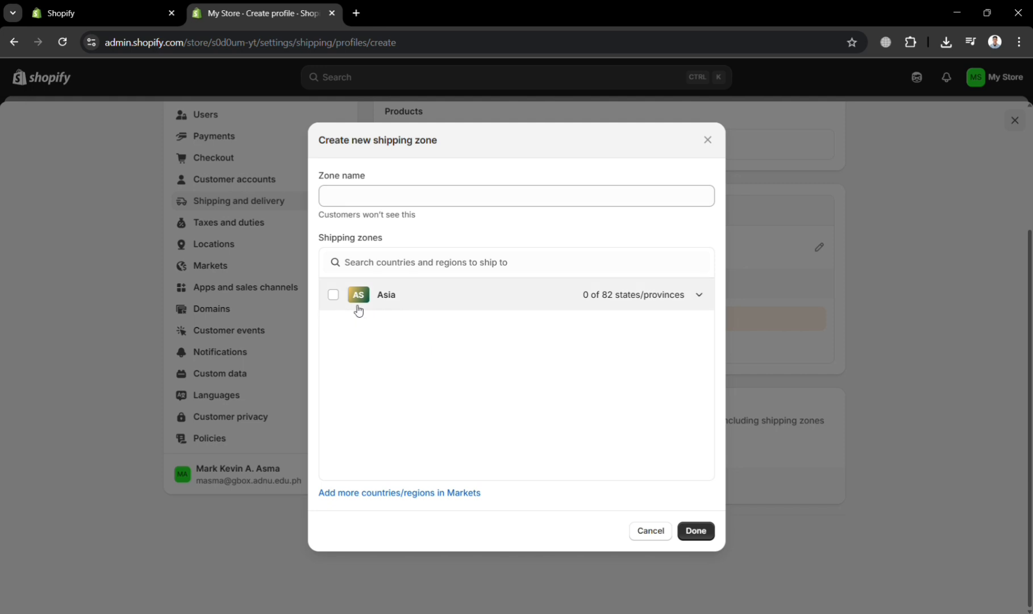
left_click(414, 491)
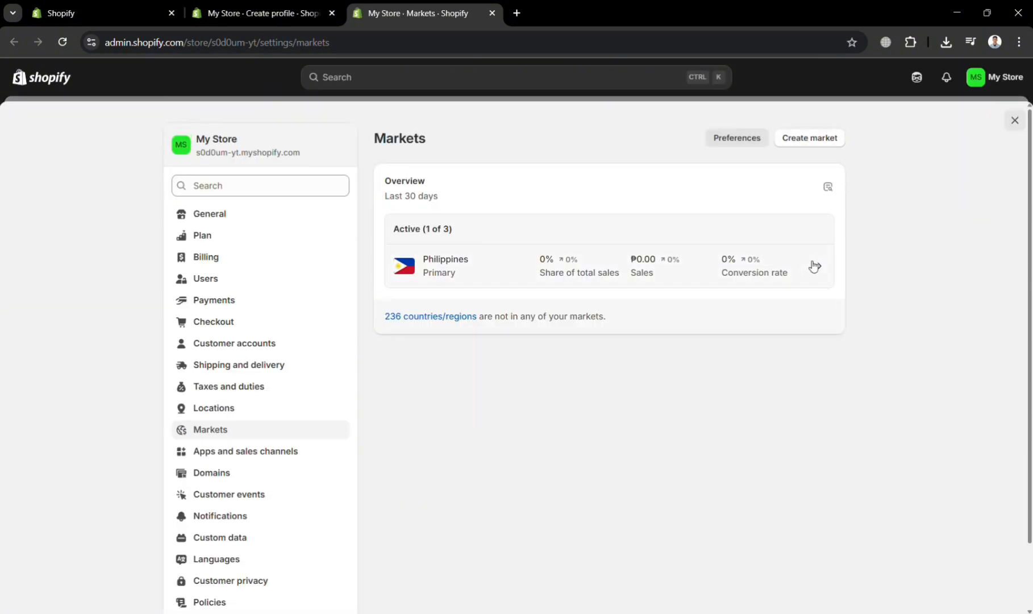
- Start a new market from the countries not in any market and select all of Africa and Asia
left_click(436, 317)
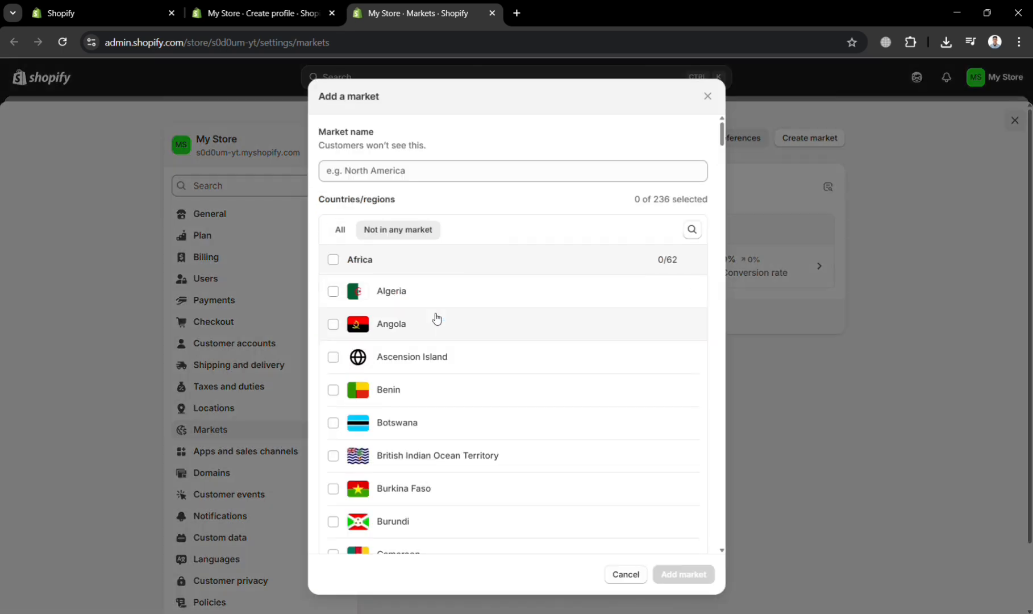
left_click(333, 259)
scroll(385, 352, "down", 10)
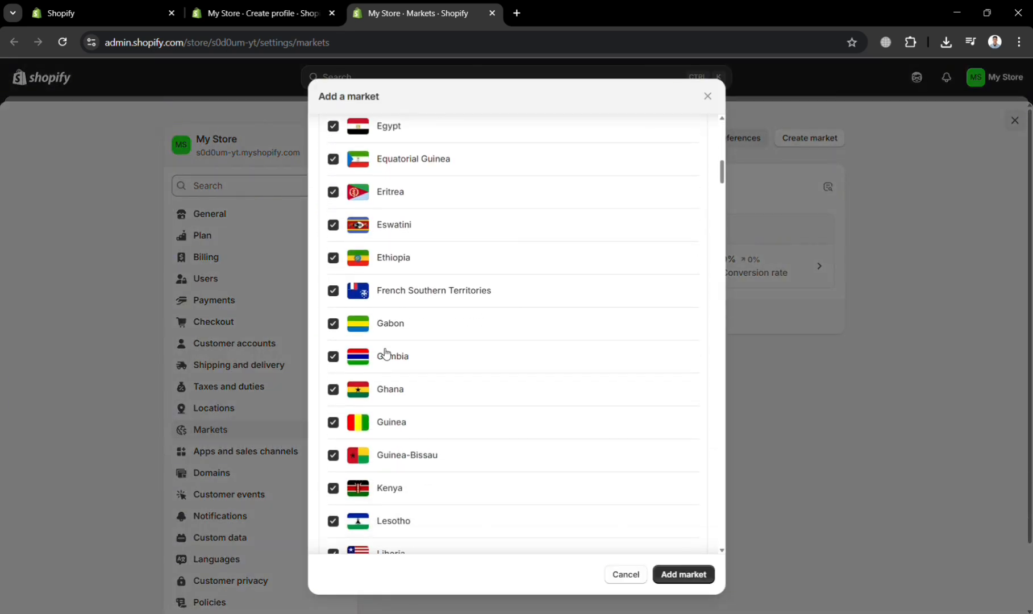
scroll(385, 352, "down", 20)
scroll(385, 352, "up", 5)
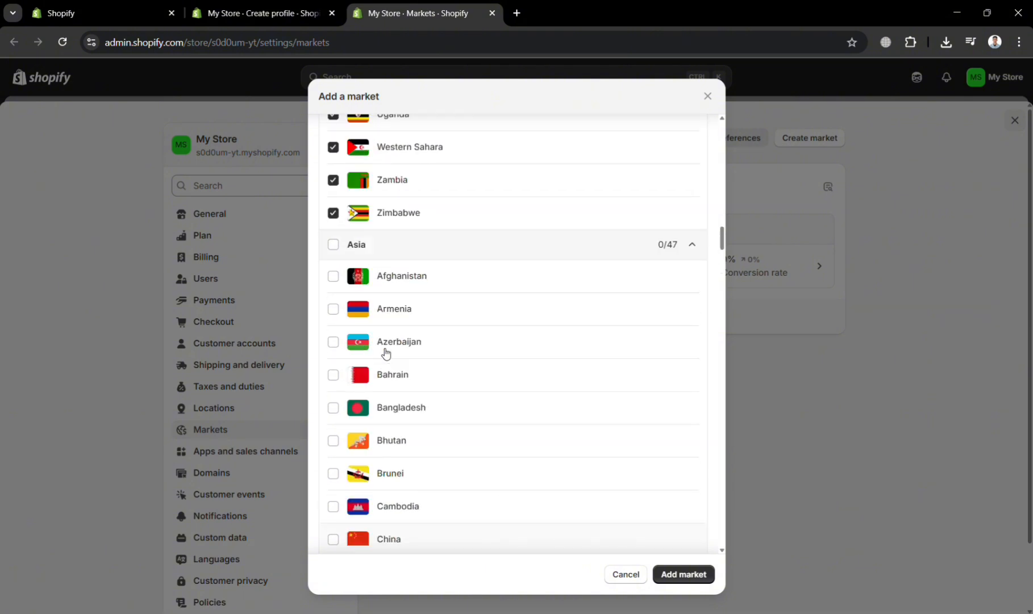
scroll(385, 352, "up", 3)
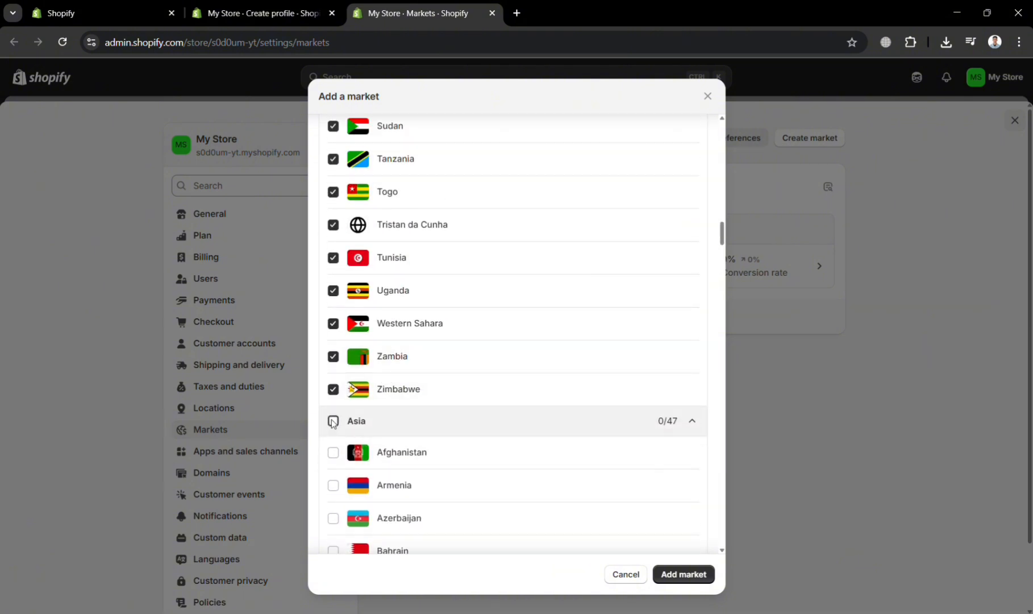
left_click(333, 421)
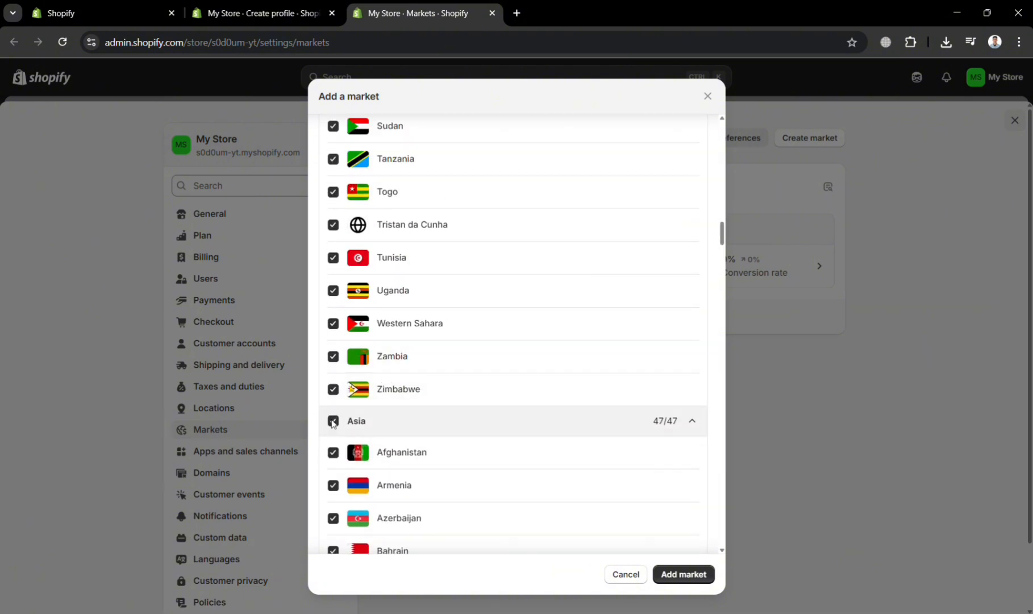
left_click(700, 422)
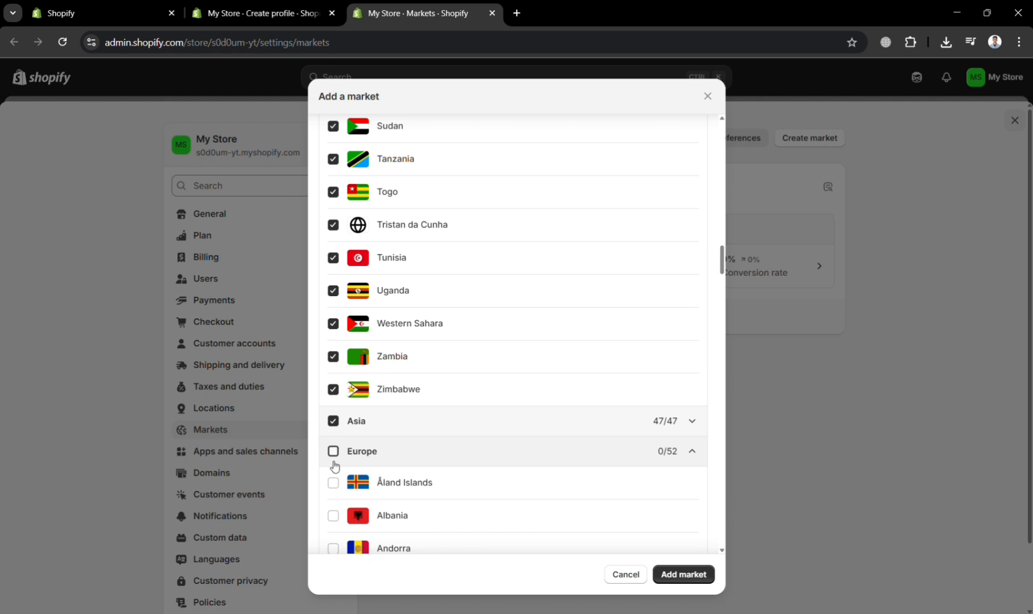
- Include all countries of Europe and North America in the new market
left_click(334, 460)
left_click(691, 449)
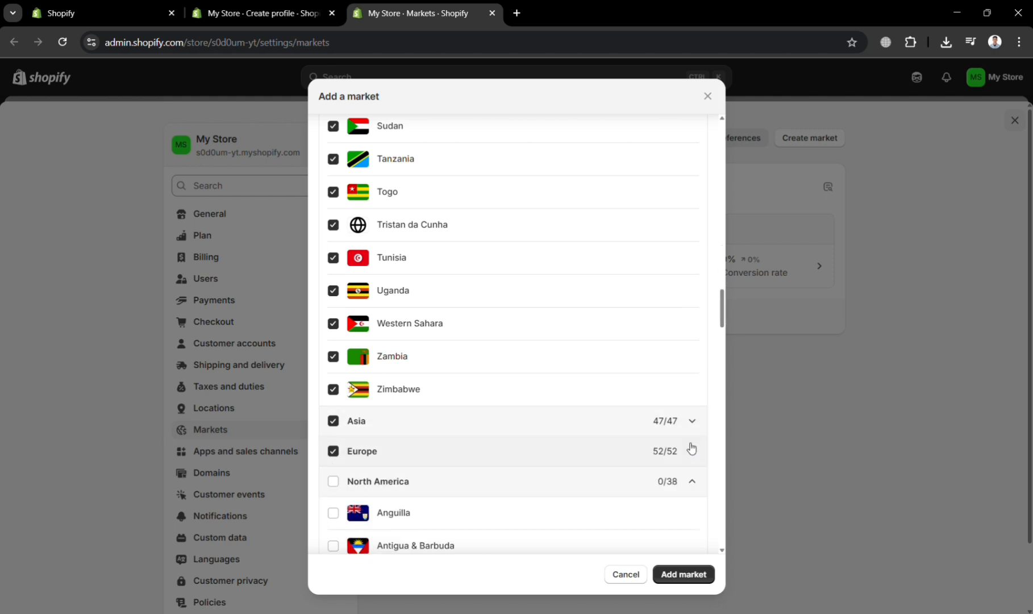
left_click(333, 482)
scroll(334, 485, "down", 3)
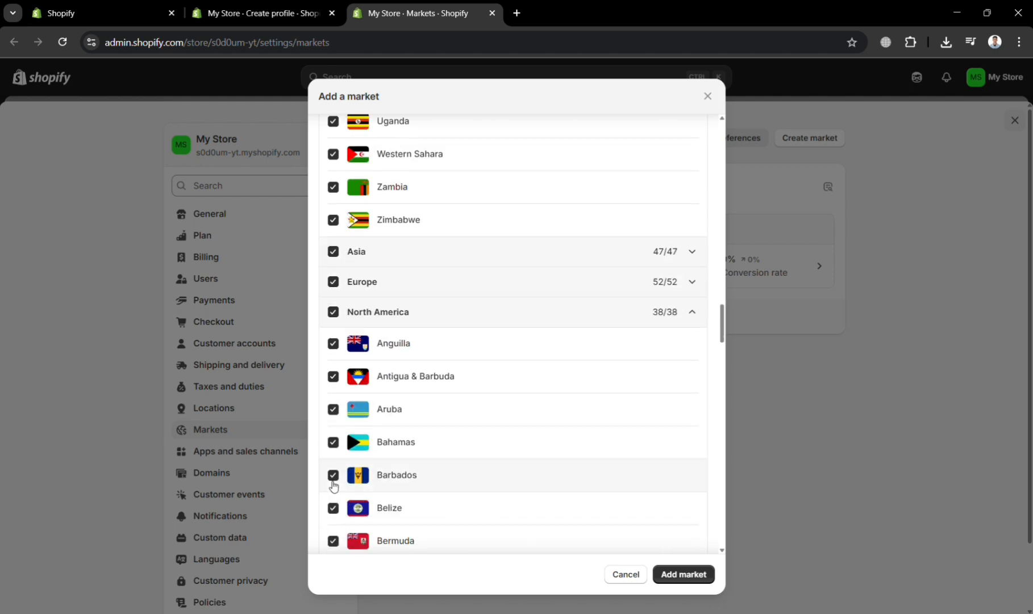
left_click(696, 313)
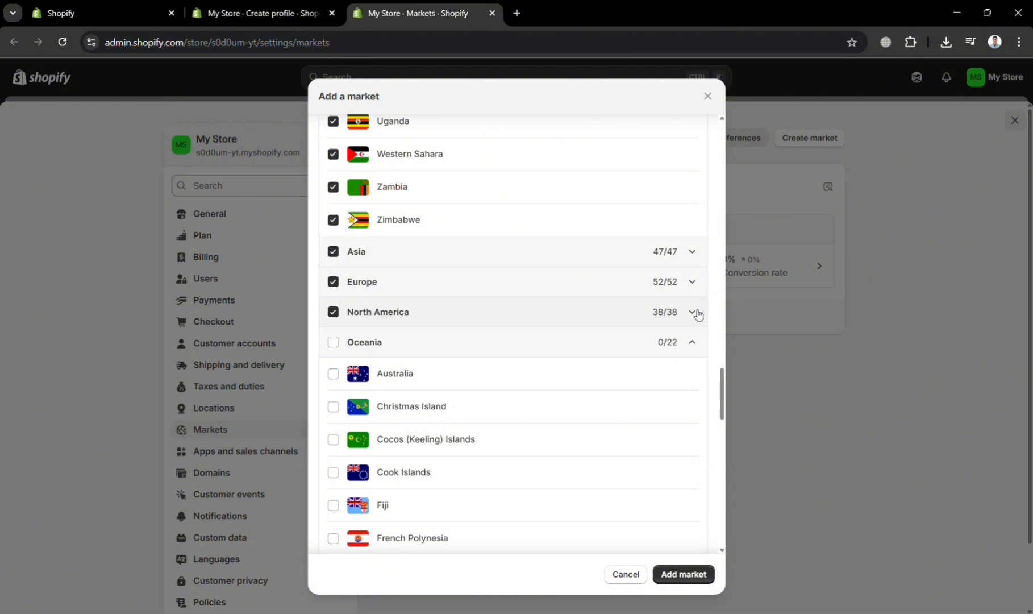
- Include all countries of Oceania and South America in the new market
left_click(333, 341)
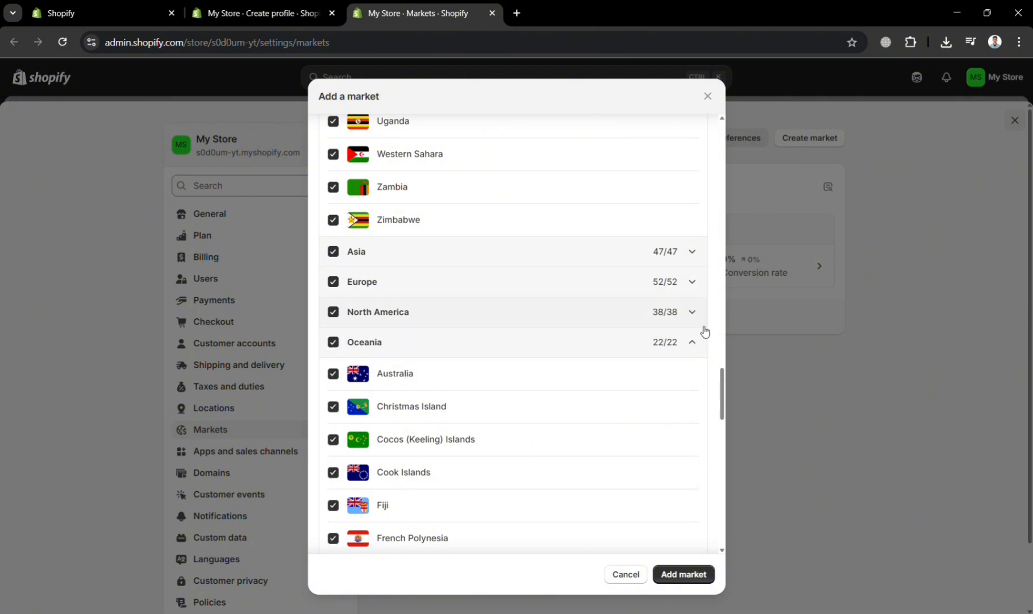
left_click(697, 343)
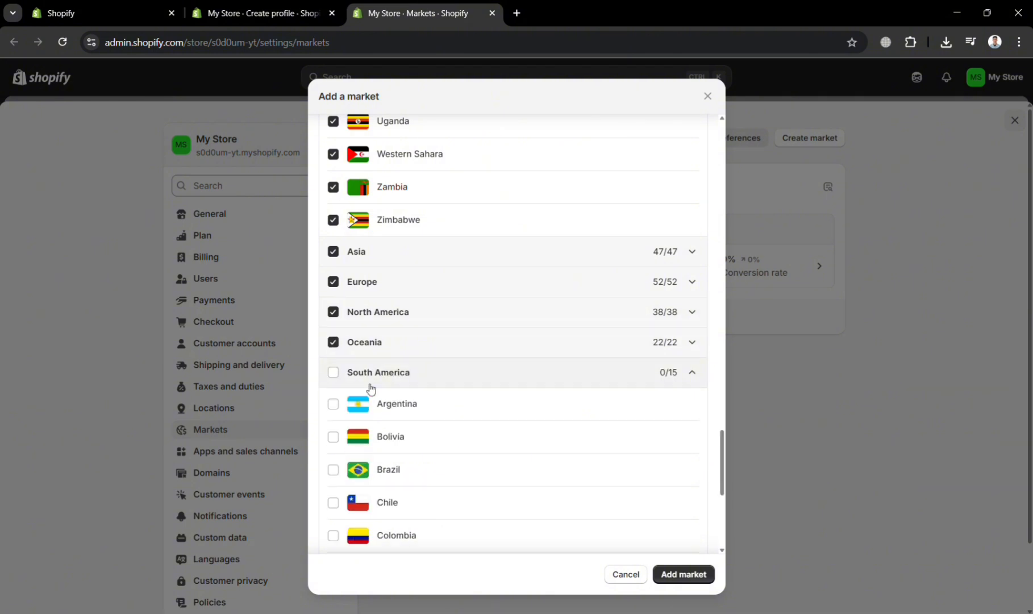
left_click(330, 373)
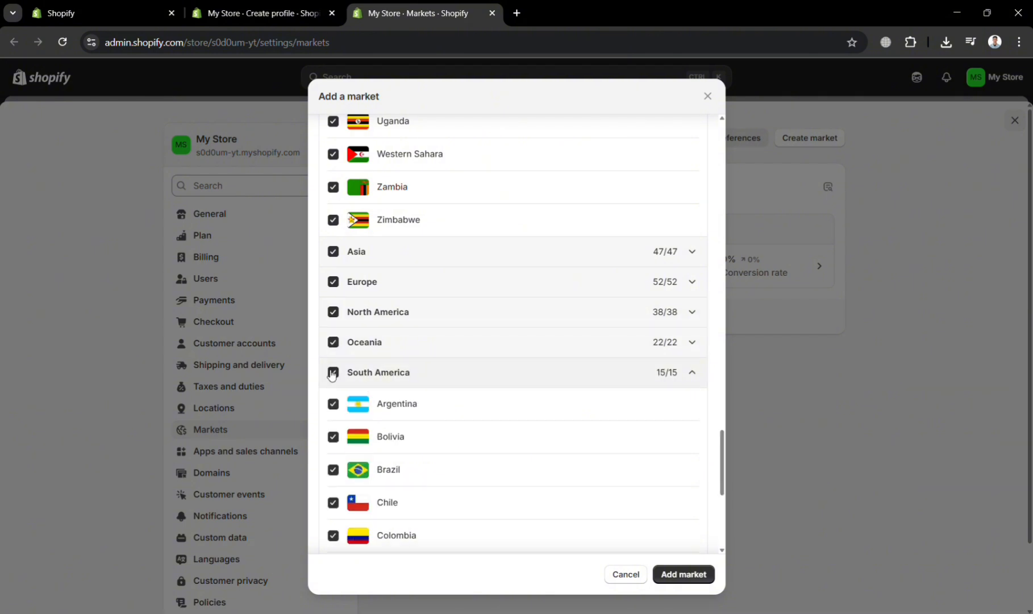
left_click(693, 373)
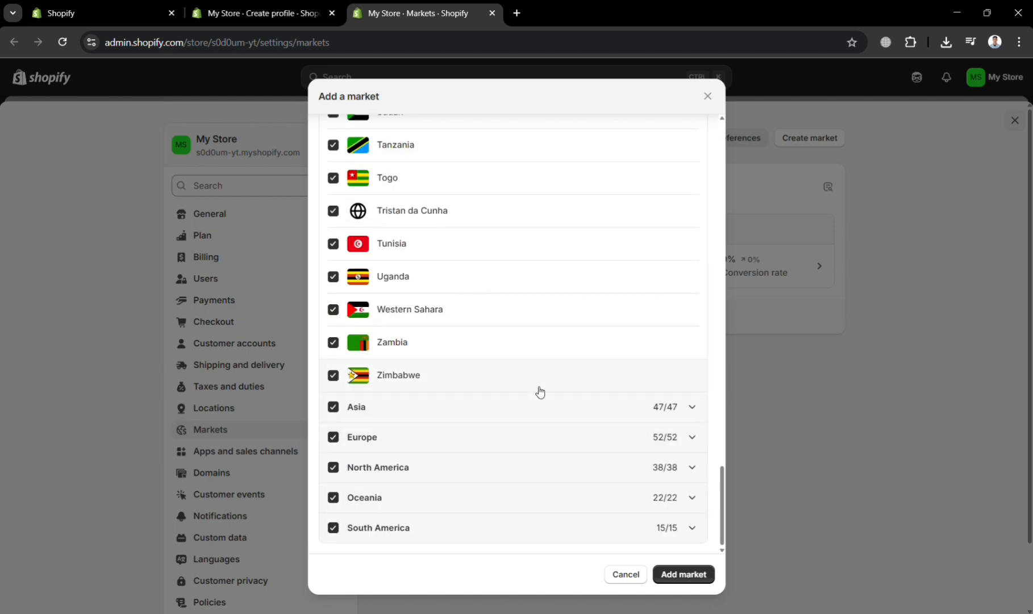
- Name the new market "International" and add it
scroll(538, 390, "up", 20)
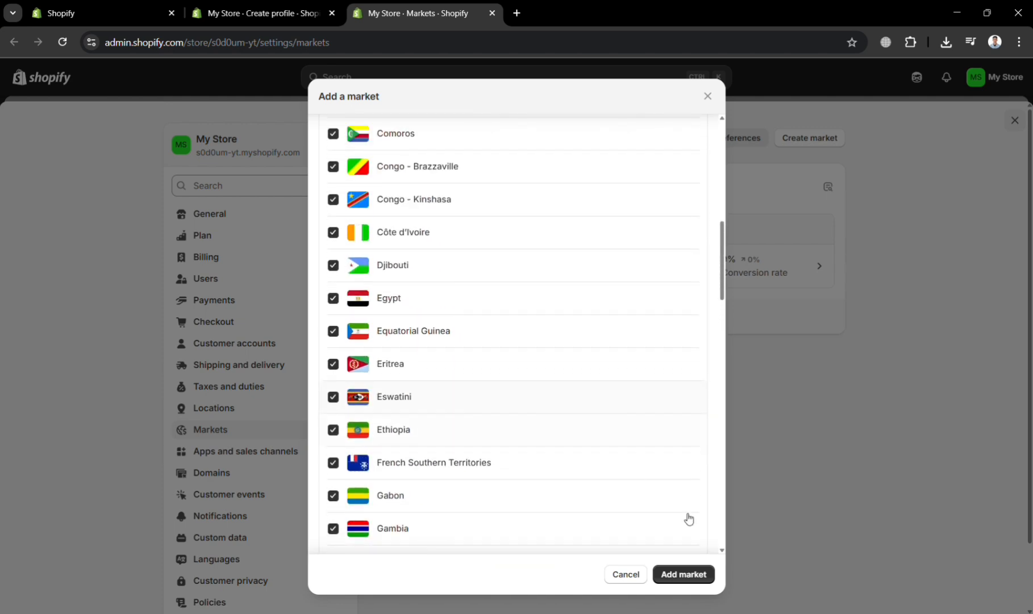
left_click(704, 585)
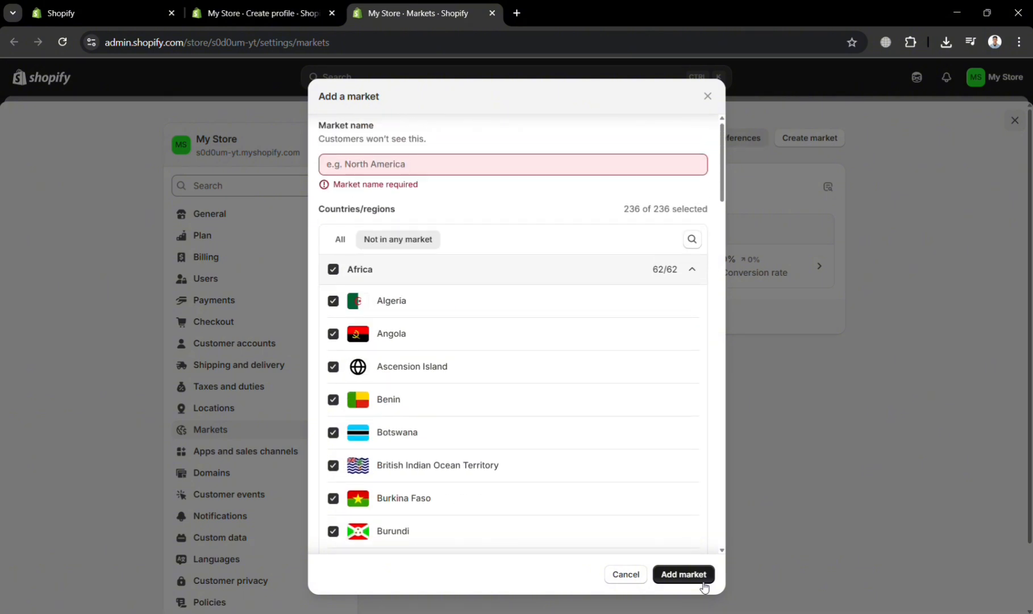
left_click(414, 178)
type("Interna")
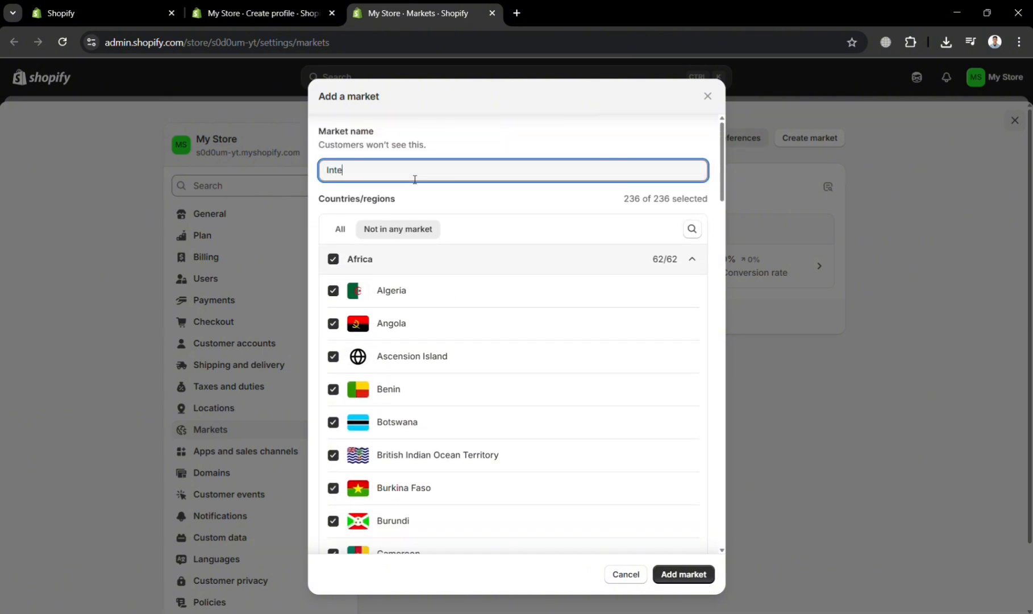
type("tional")
left_click(689, 577)
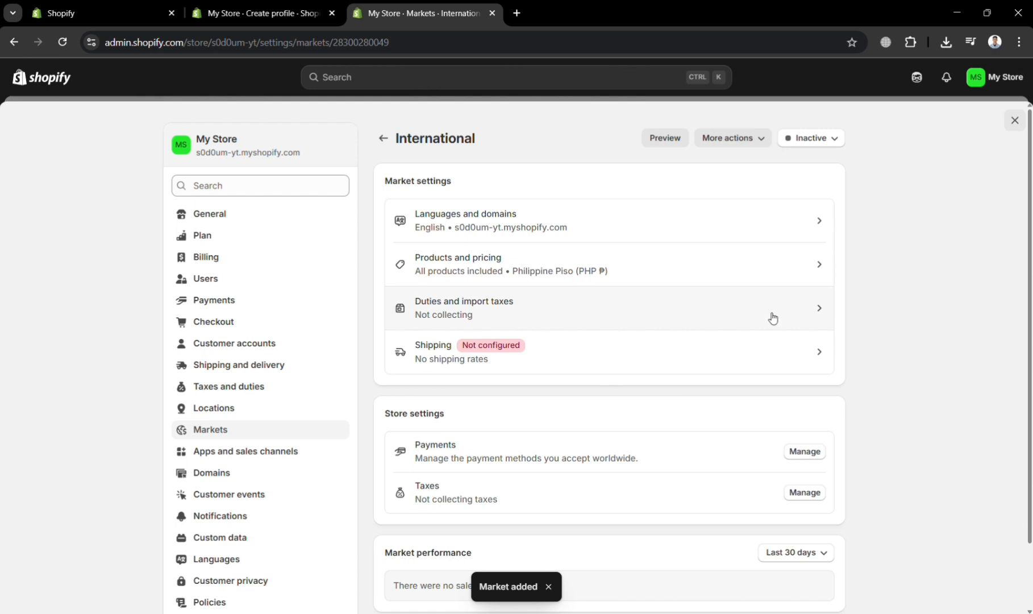
- Return to Shipping and delivery and start a new shipping zone in the general profile
scroll(755, 492, "down", 2)
scroll(756, 492, "up", 2)
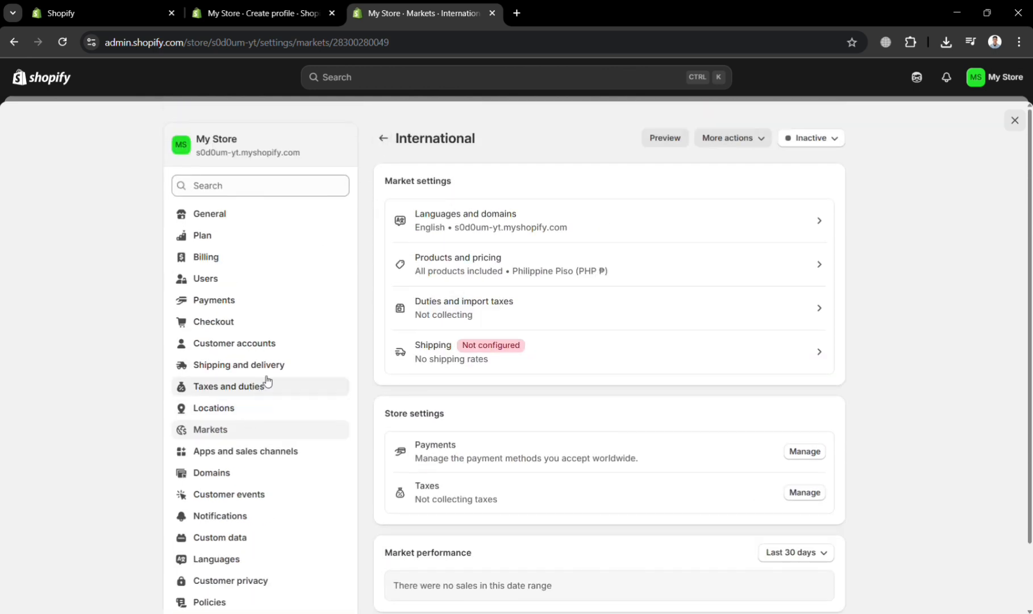
left_click(277, 363)
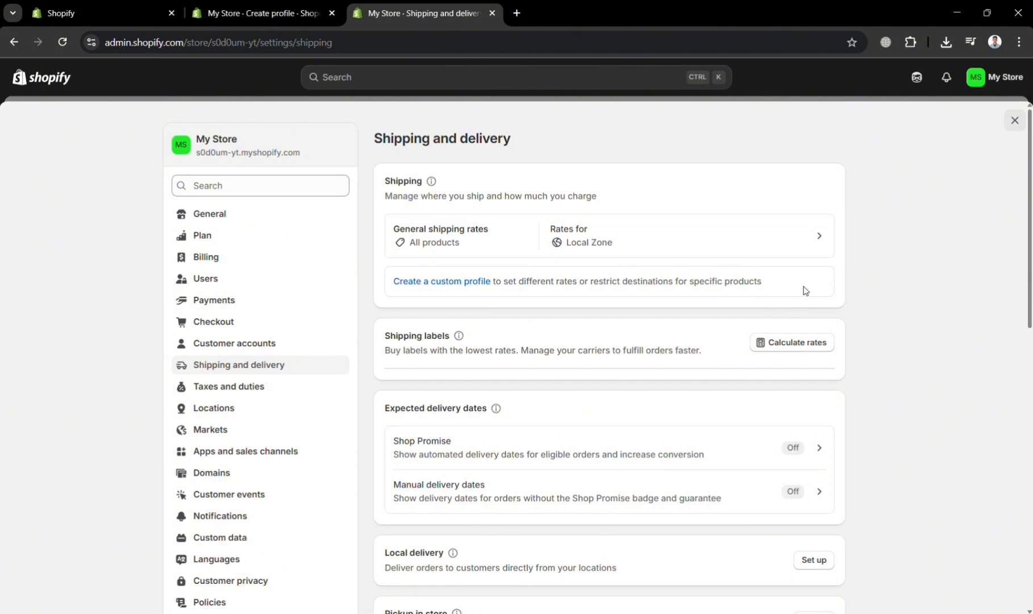
left_click(813, 244)
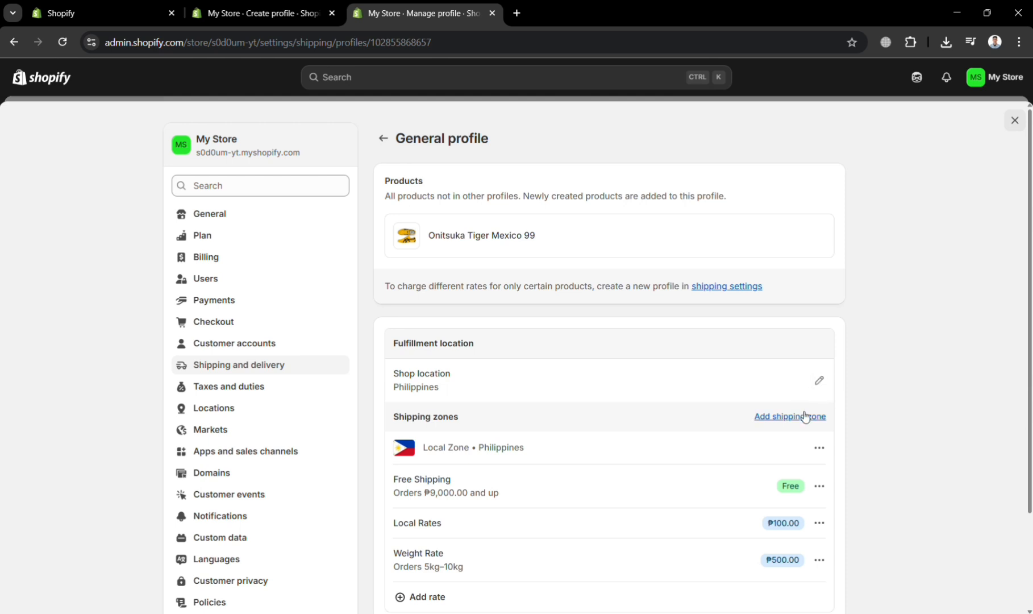
left_click(805, 417)
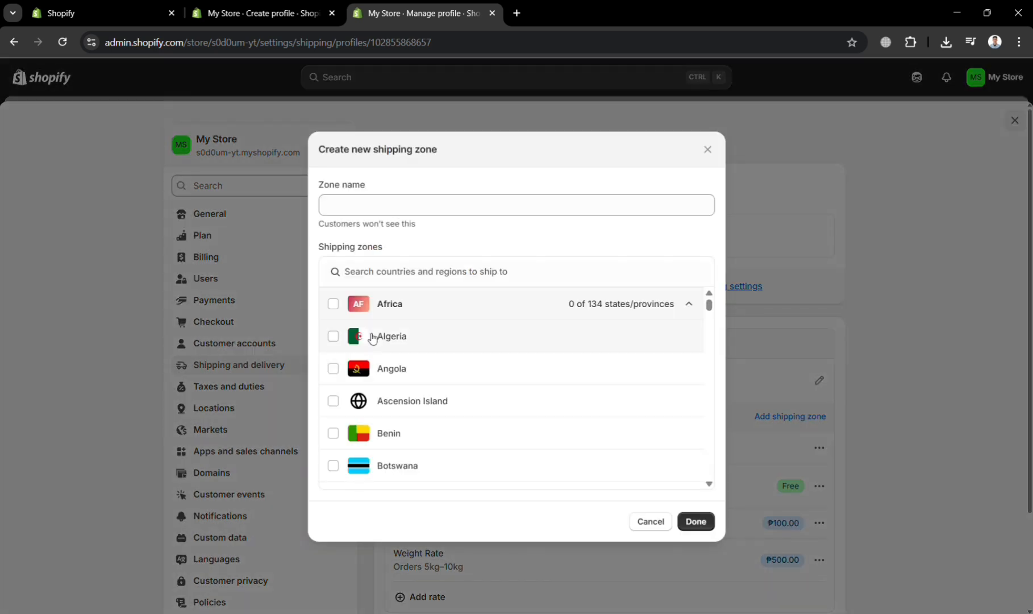
- Search the zone's countries for "uni" and select United Arab Emirates, United Kingdom and United States
scroll(375, 340, "down", 5)
scroll(379, 348, "down", 20)
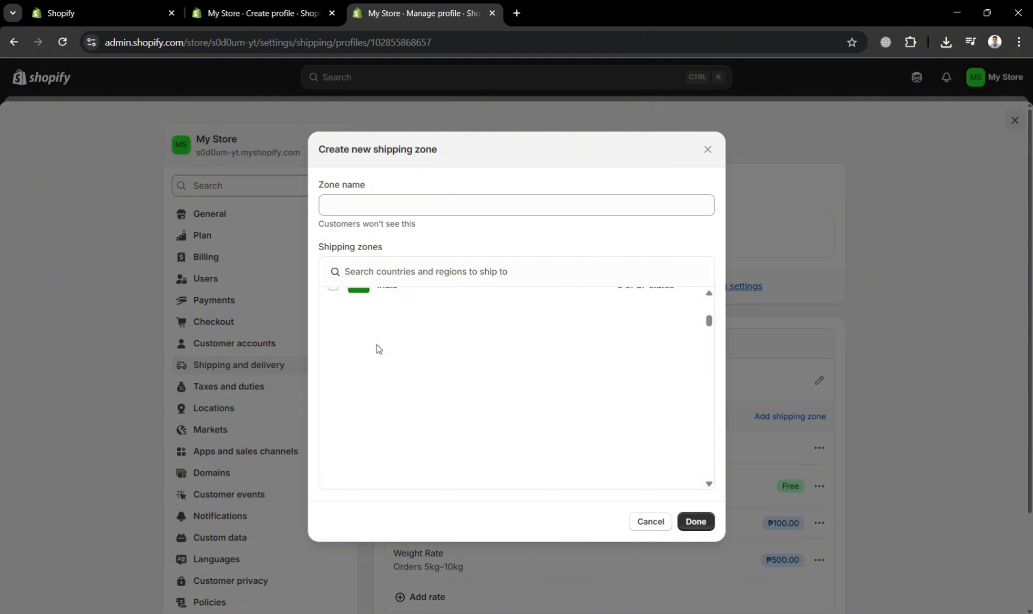
left_click(406, 270)
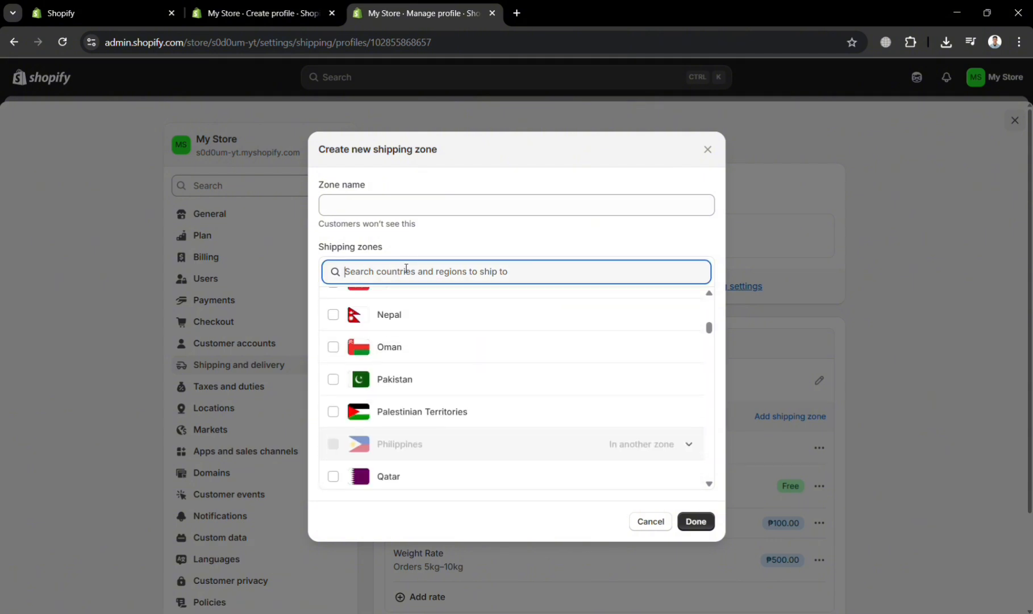
type("uni")
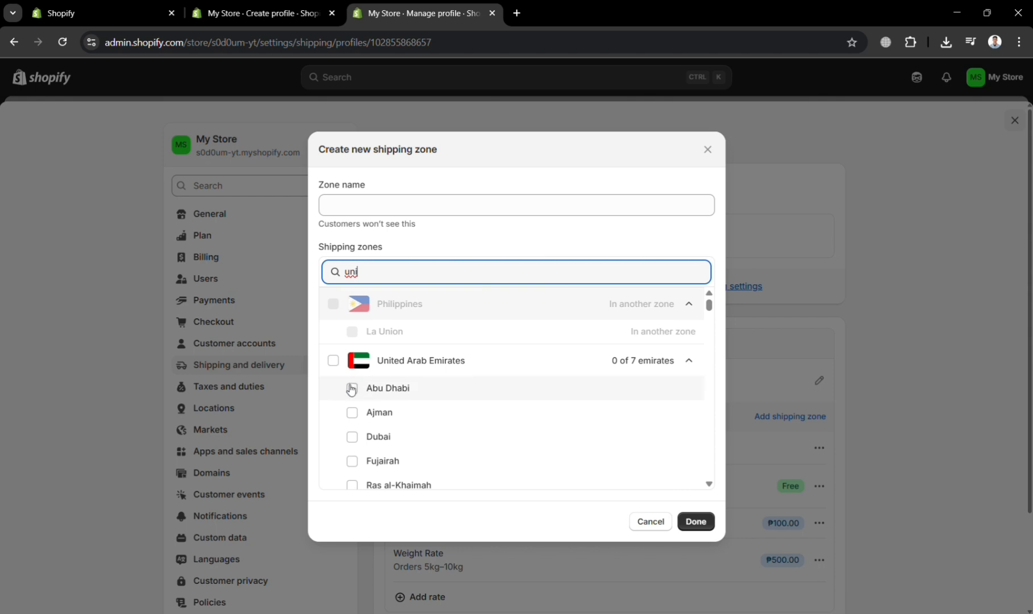
left_click(334, 364)
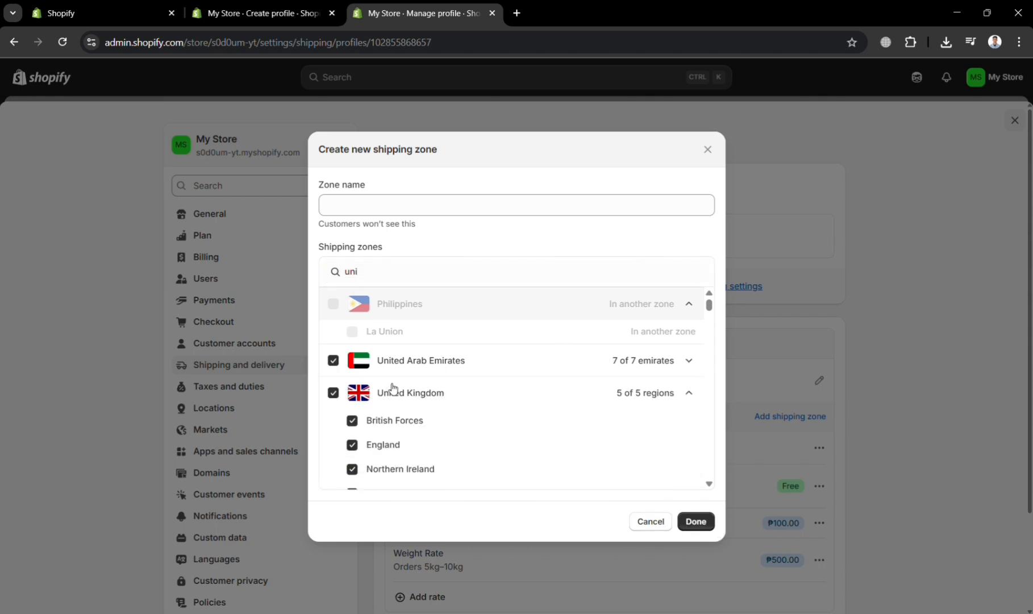
left_click(692, 393)
left_click(334, 483)
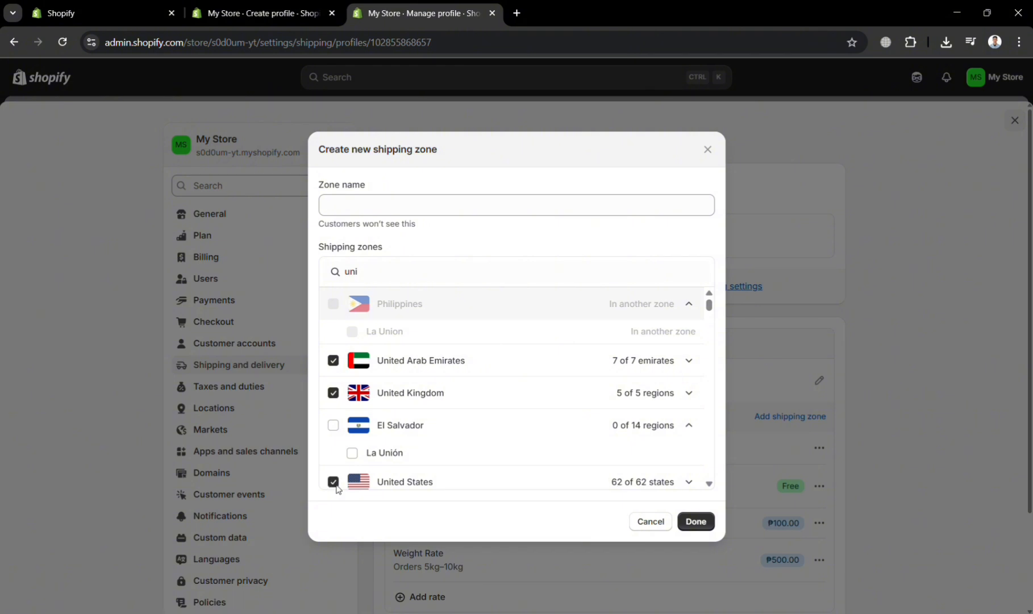
- Name the new shipping zone "International" and finish creating it with the selected countries
left_click(694, 521)
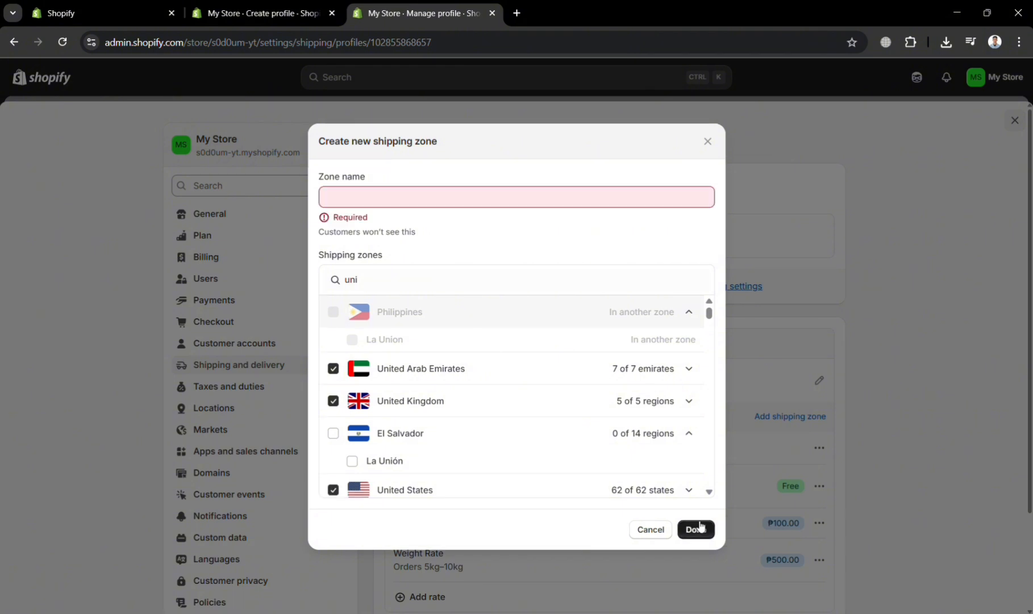
left_click(362, 207)
type("Interna")
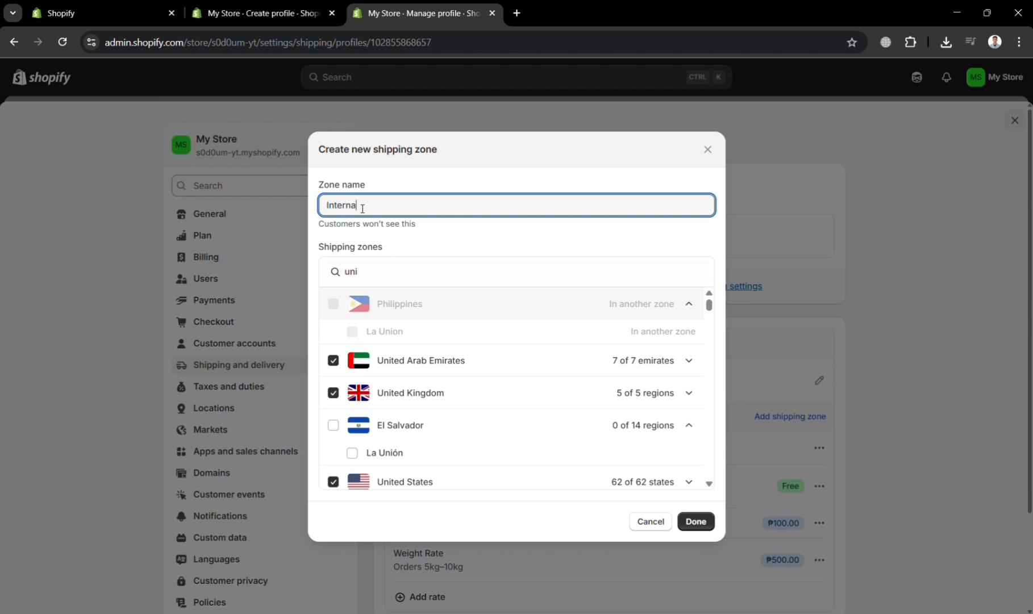
type("tional")
left_click(707, 521)
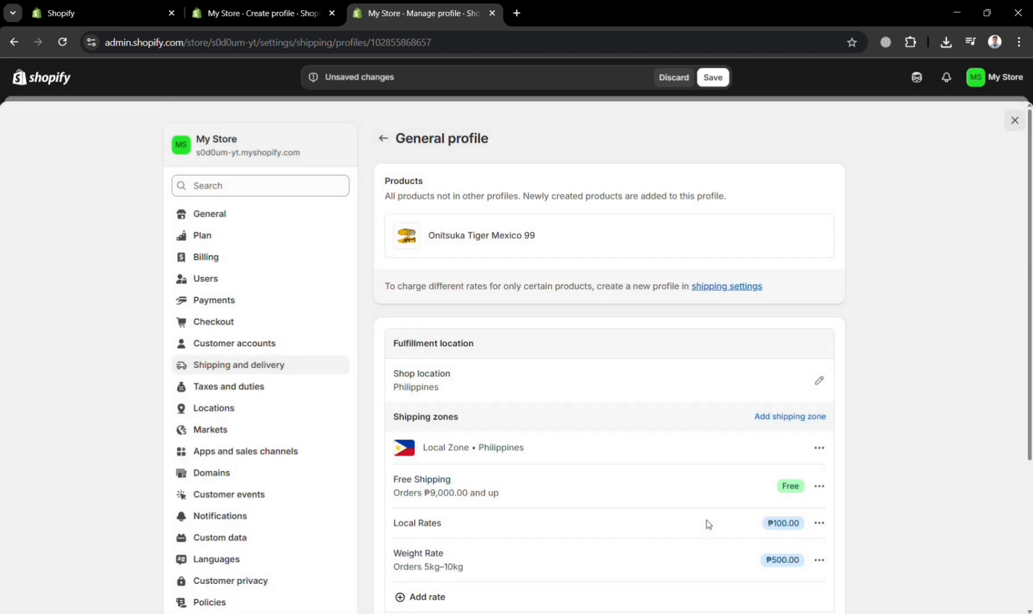
scroll(707, 523, "down", 3)
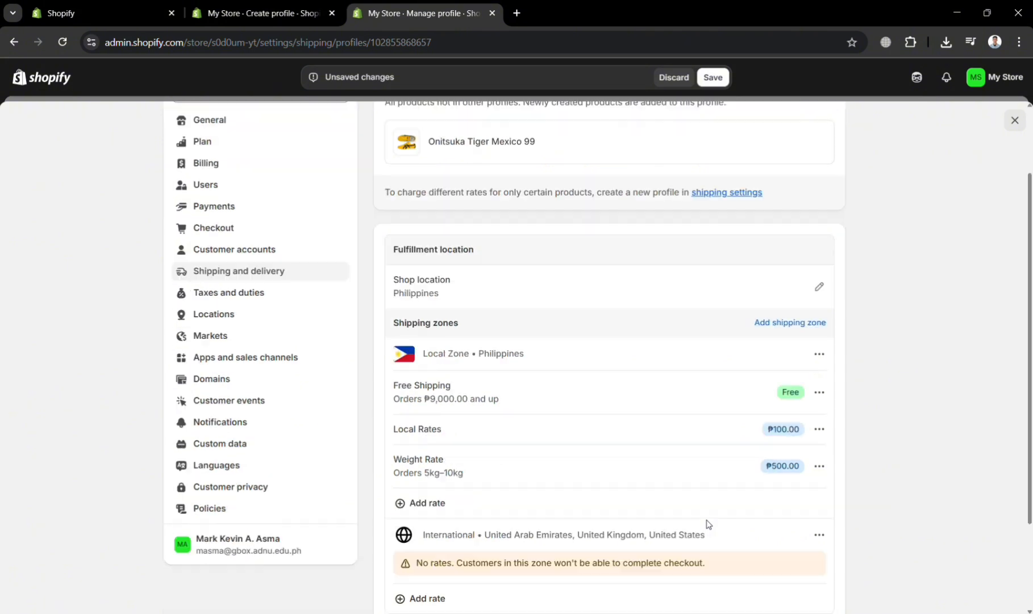
scroll(707, 523, "up", 3)
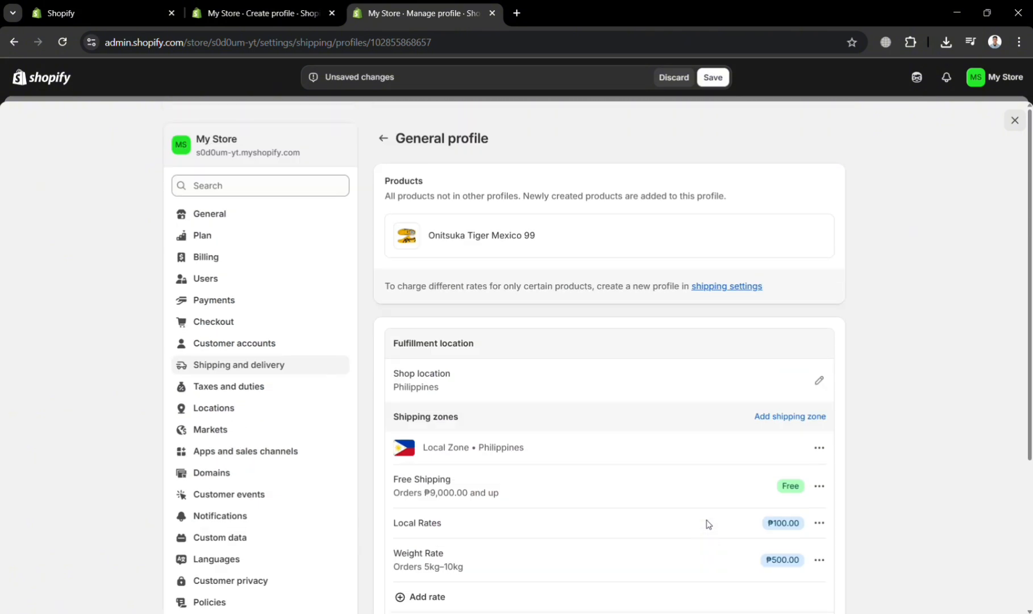
scroll(707, 523, "down", 3)
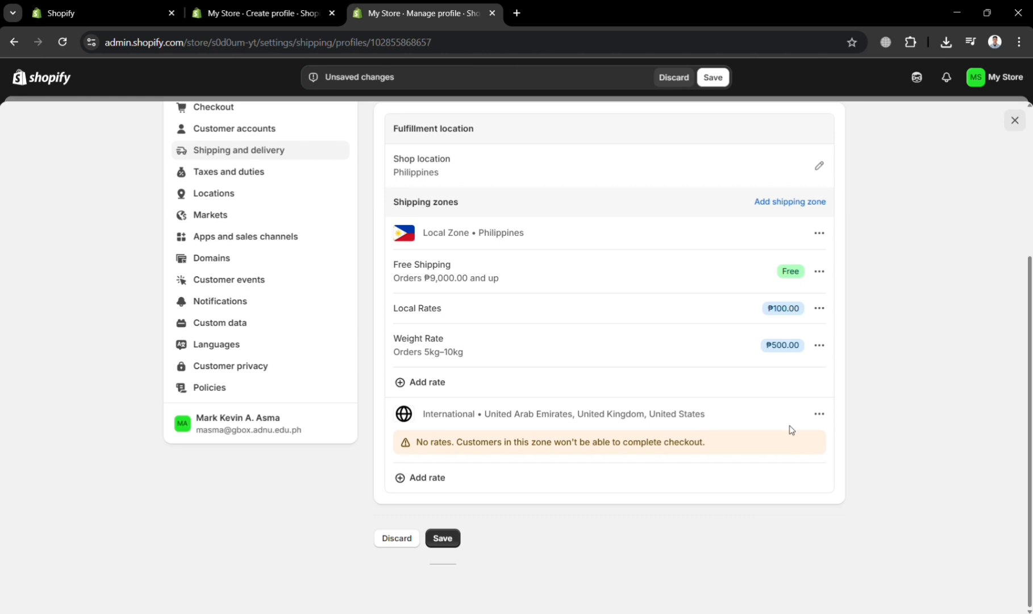
left_click(433, 480)
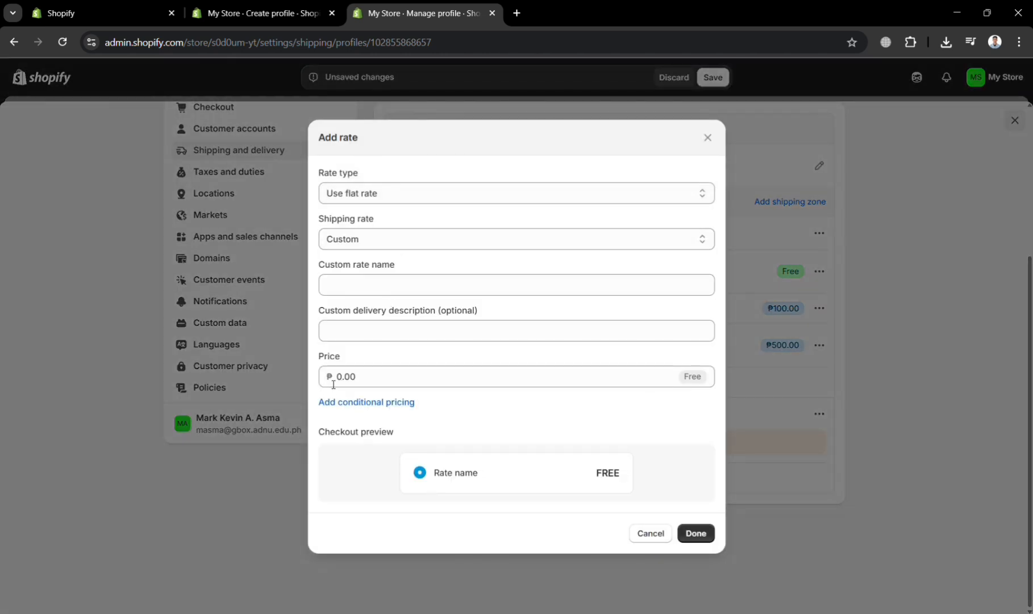
left_click(715, 146)
left_click(818, 415)
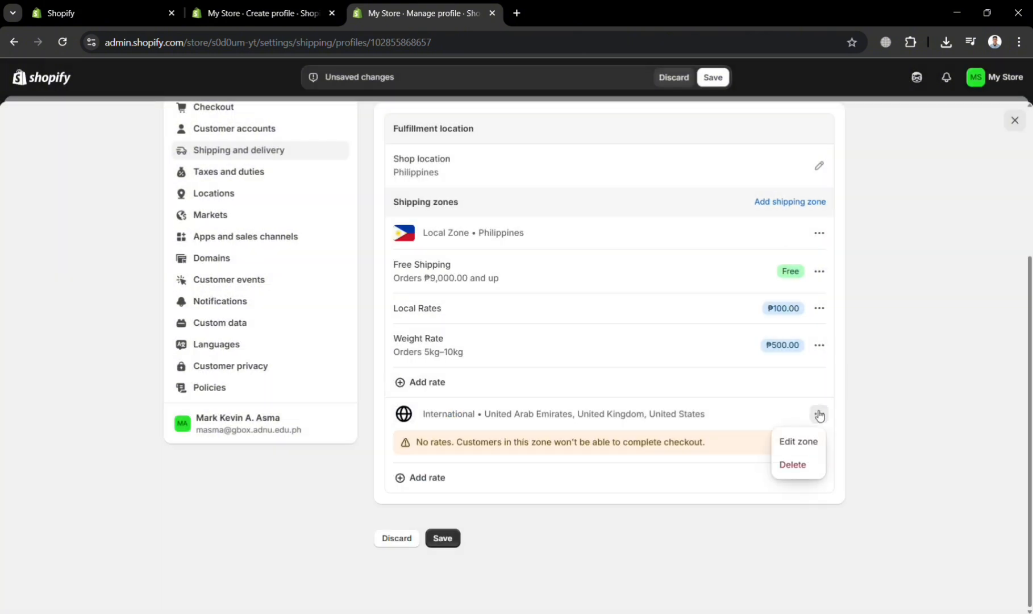
left_click(423, 483)
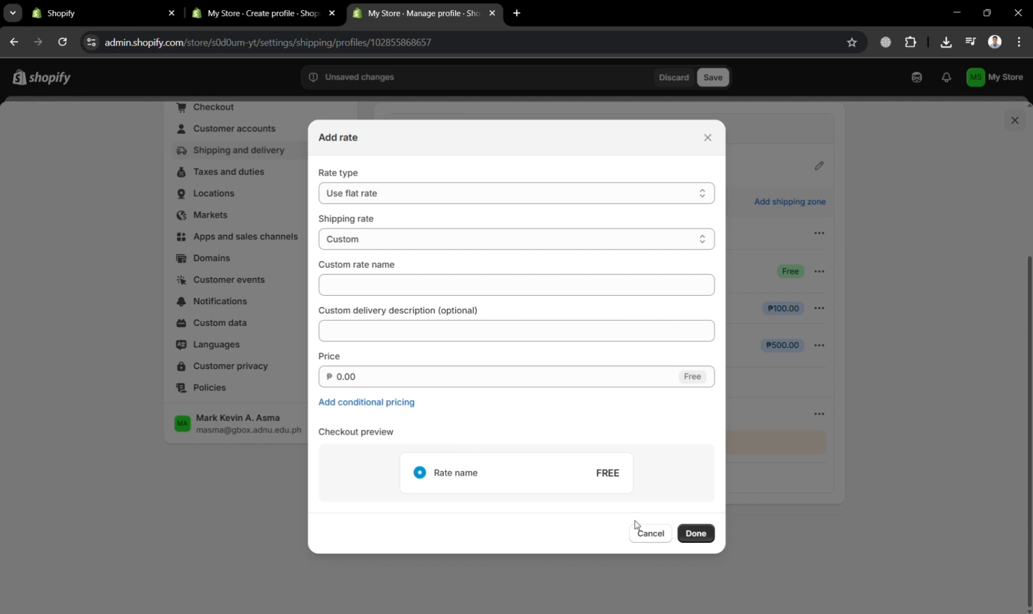
left_click(653, 534)
- Save the general profile with the new International shipping zone
scroll(235, 353, "up", 4)
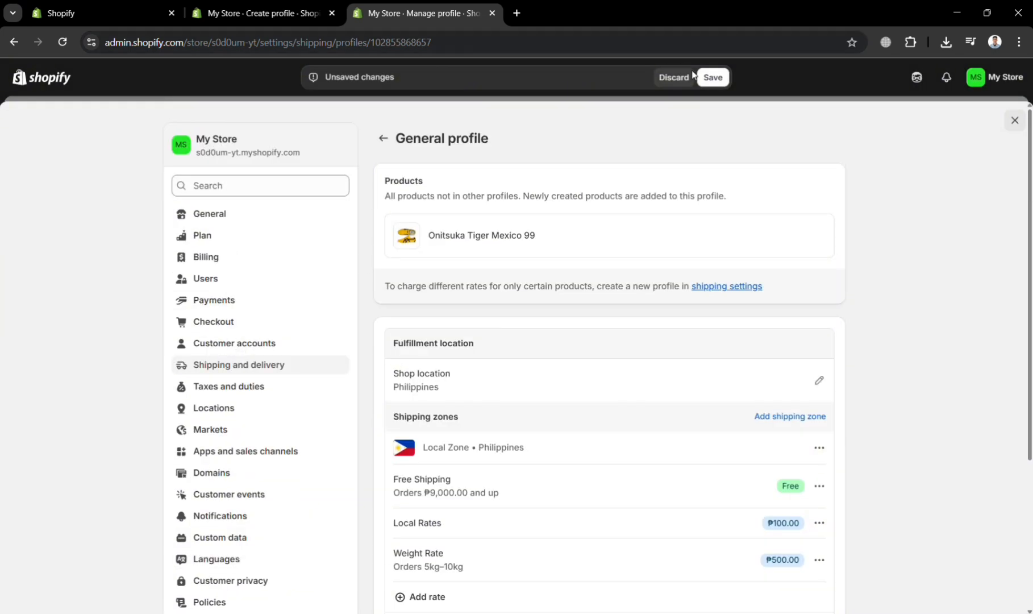
left_click(715, 80)
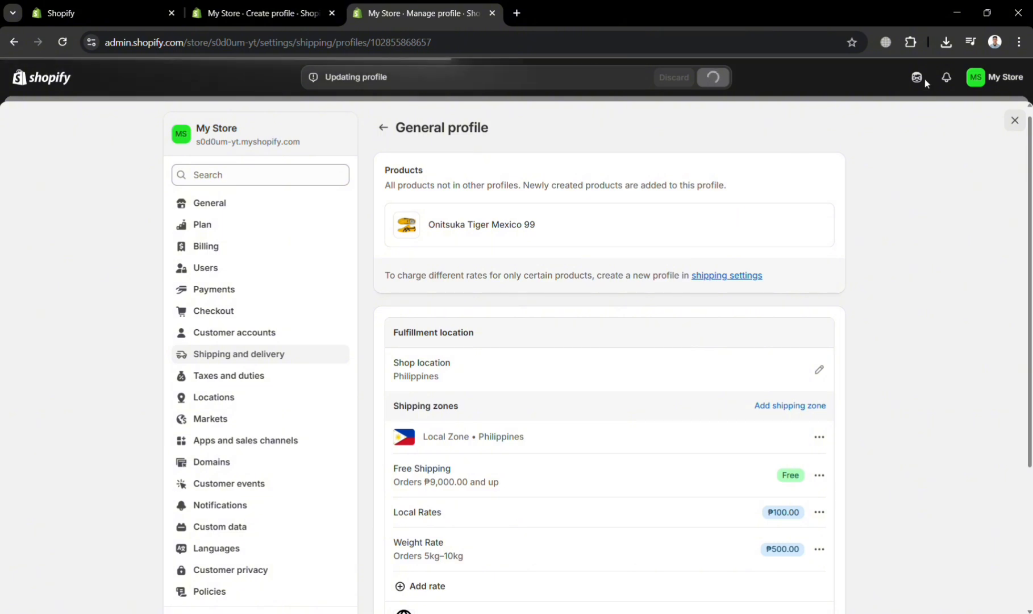